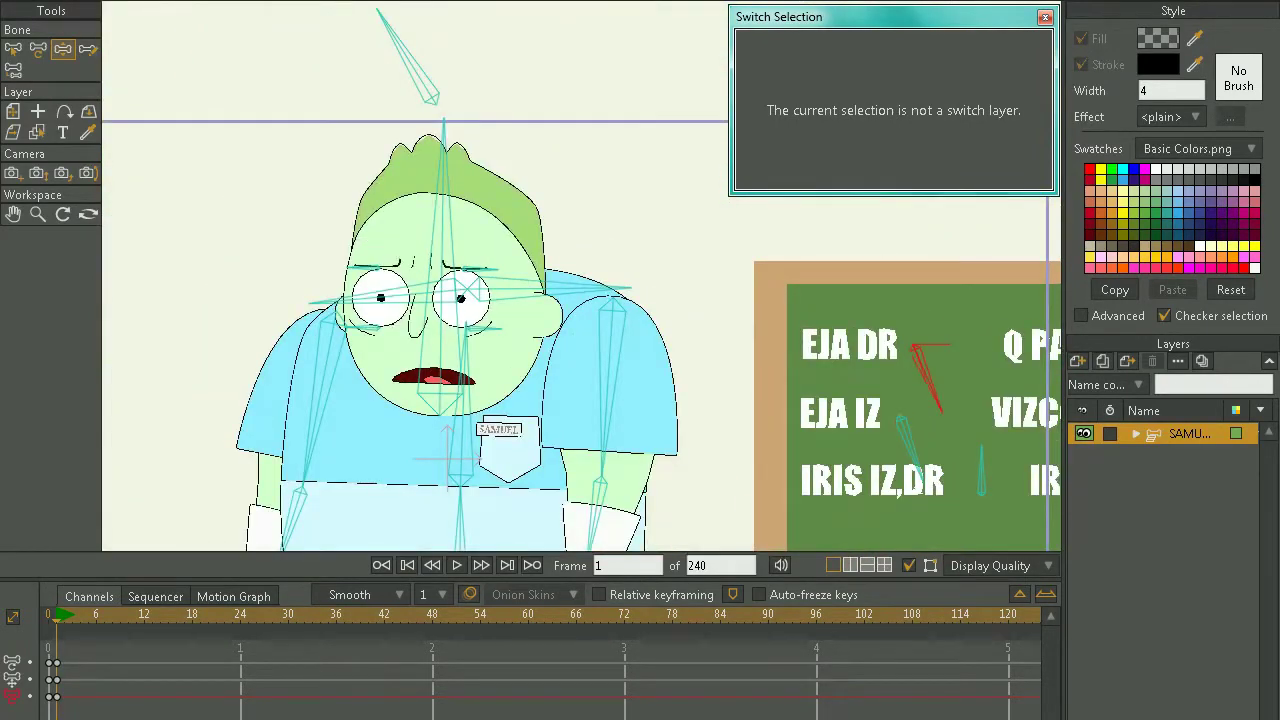
Bend the character's arm across the chest with its bones and switch that hand's drawing to open palm 4 on the MANOS layer
{"action": "left_click", "coordinate": [1202, 521]}
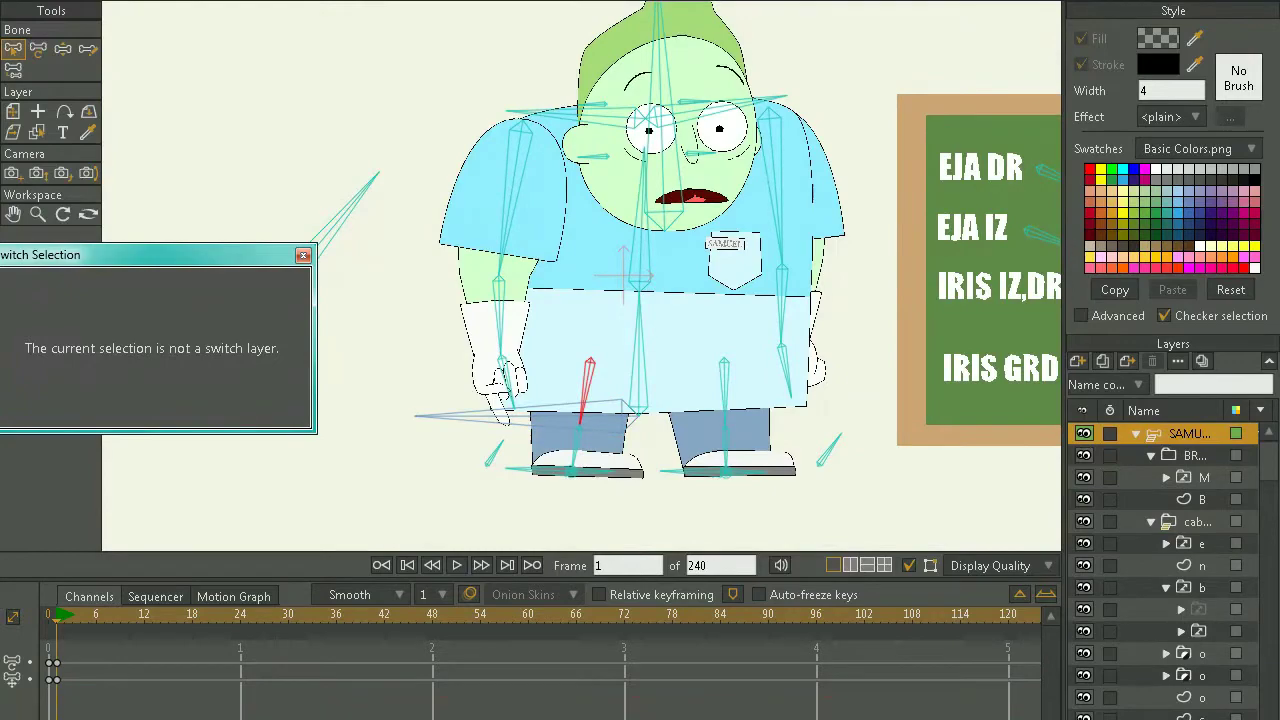
{"action": "key", "text": "a"}
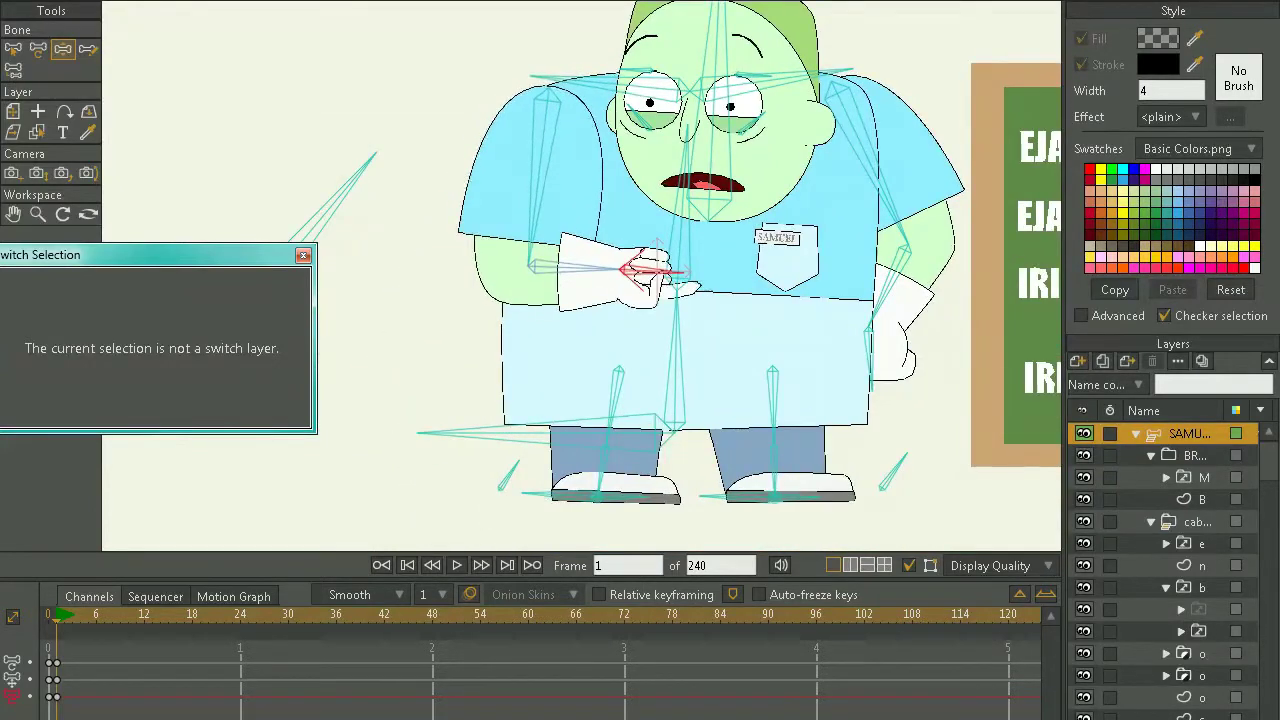
{"action": "left_click", "coordinate": [1204, 477]}
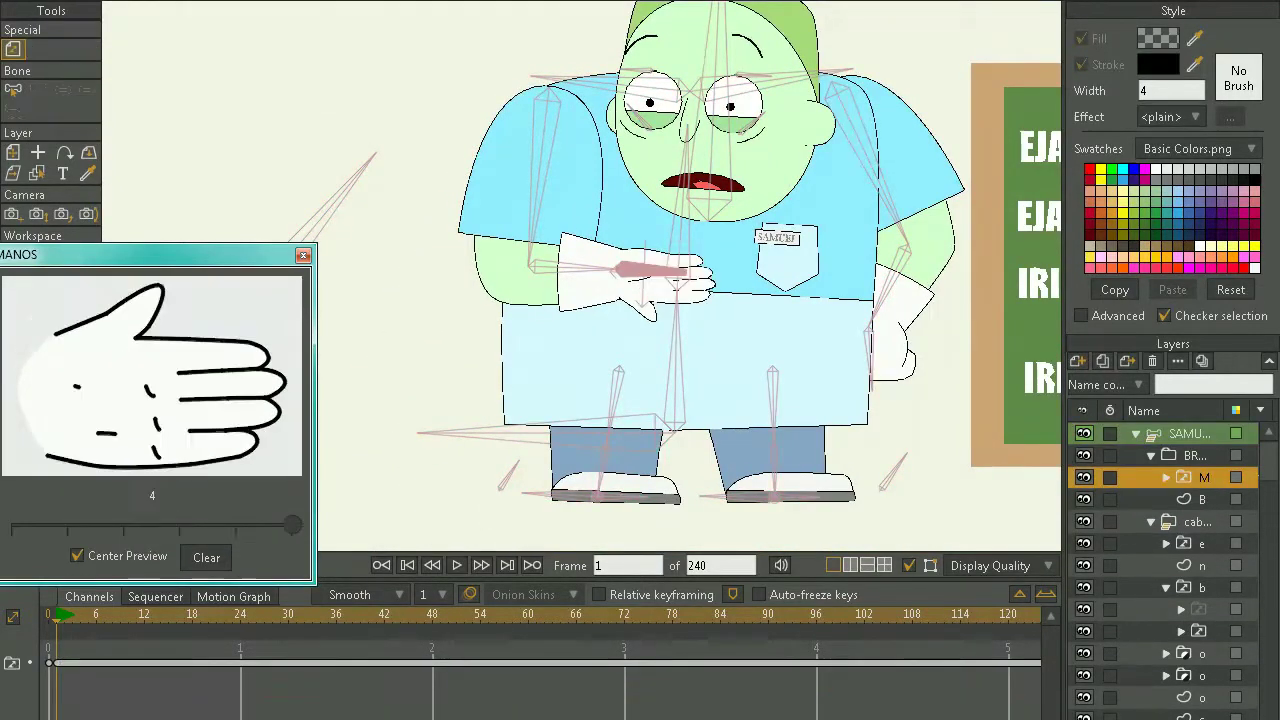
{"action": "left_click", "coordinate": [672, 287]}
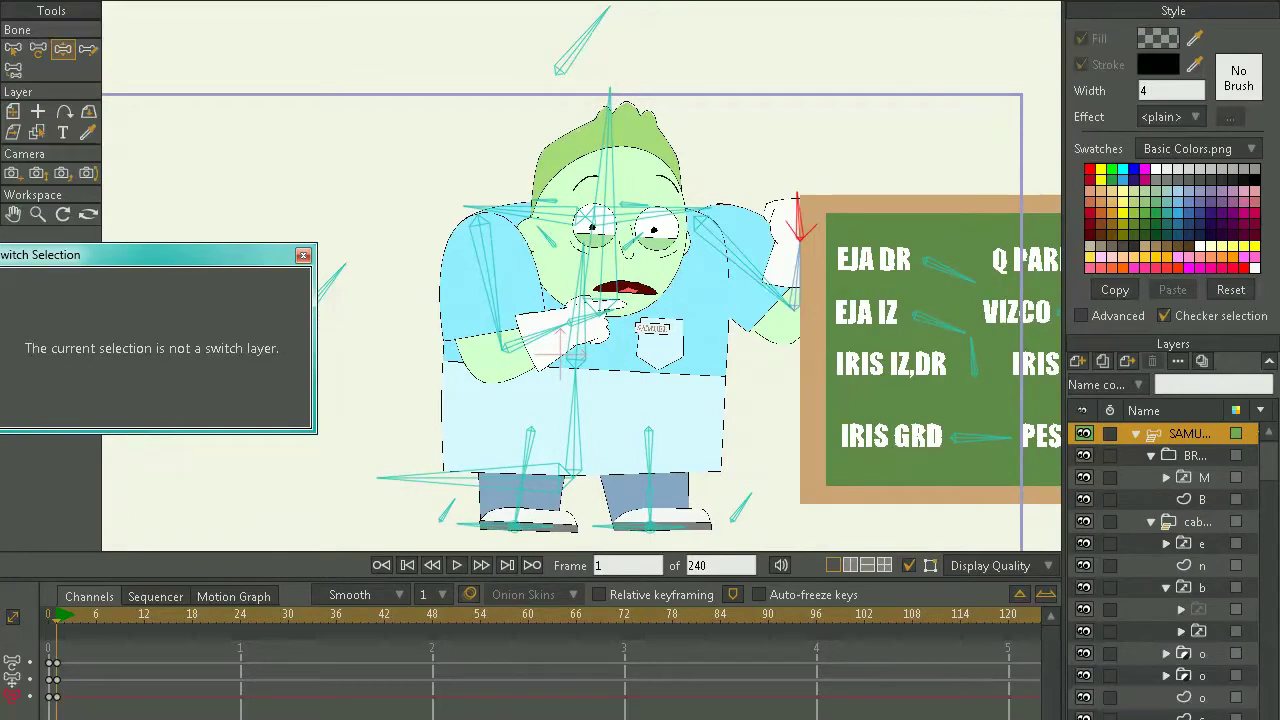
Switch the raised hand beside the head to pointing-finger drawing 2 and reselect the character's bone layer
{"action": "scroll", "coordinate": [1165, 570], "scroll_direction": "down", "scroll_amount": 3}
{"action": "scroll", "coordinate": [580, 276], "scroll_direction": "up", "scroll_amount": 5}
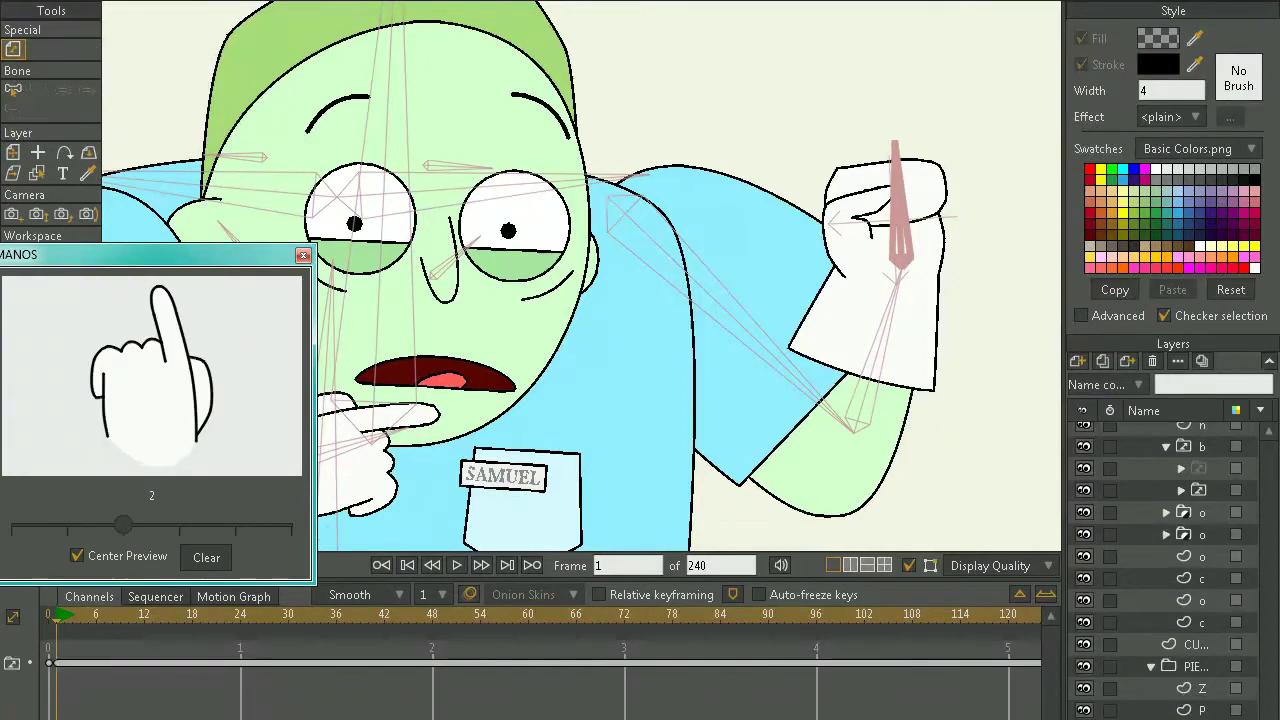
{"action": "left_click", "coordinate": [445, 332], "text": "ctrl+alt"}
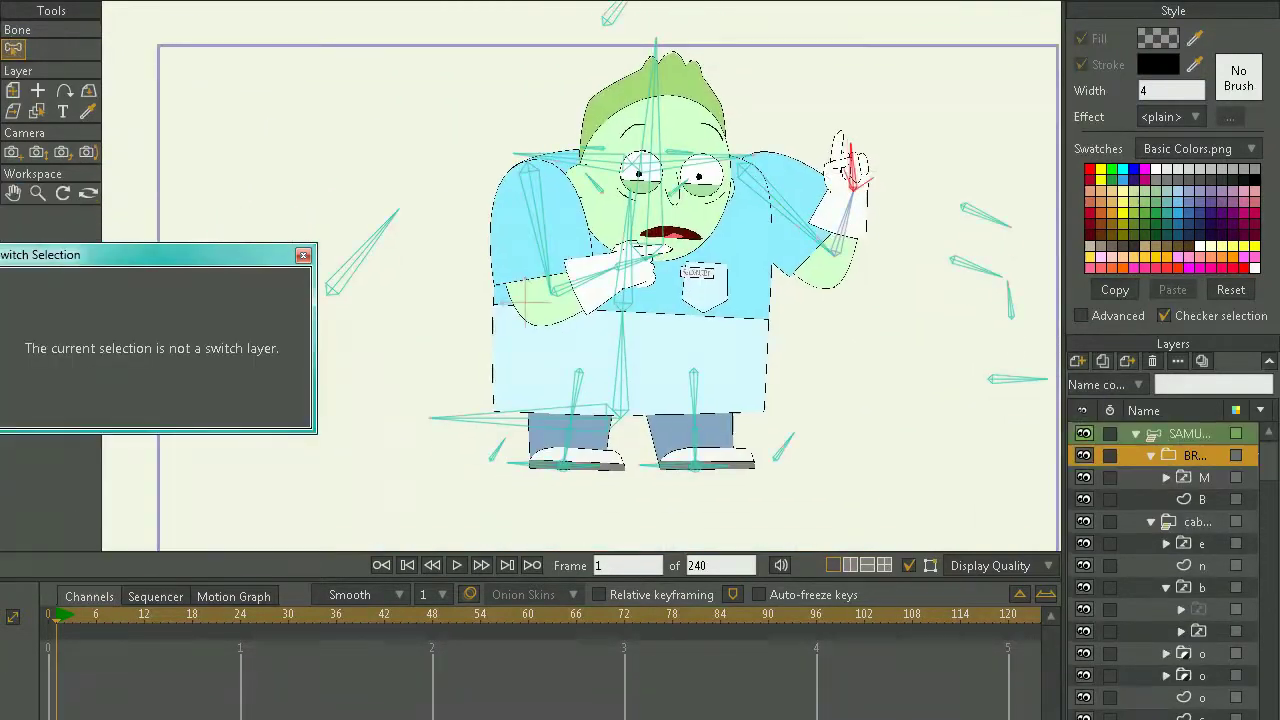
{"action": "left_click", "coordinate": [1190, 433]}
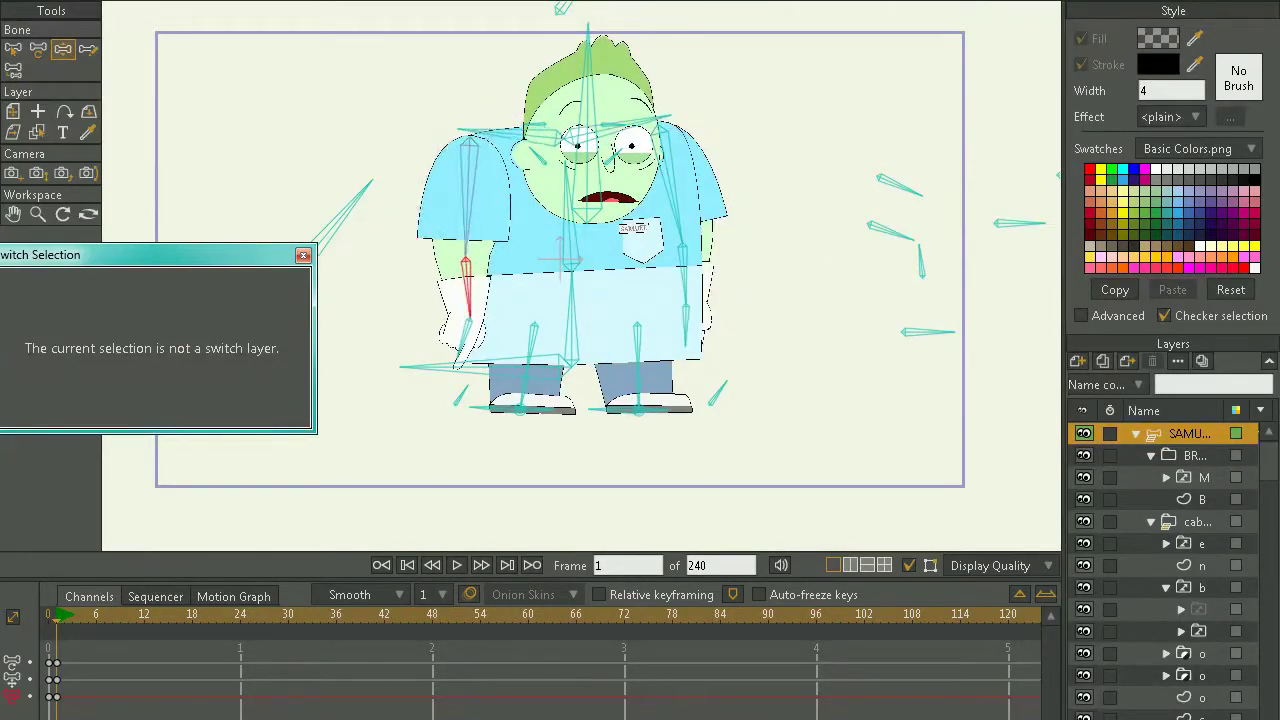
Preview the talking mouth shapes in the hablar switch layer, going from m,b,p through a to U, and return to the bone layer
{"action": "mouse_move", "coordinate": [216, 167]}
{"action": "key", "text": "Escape"}
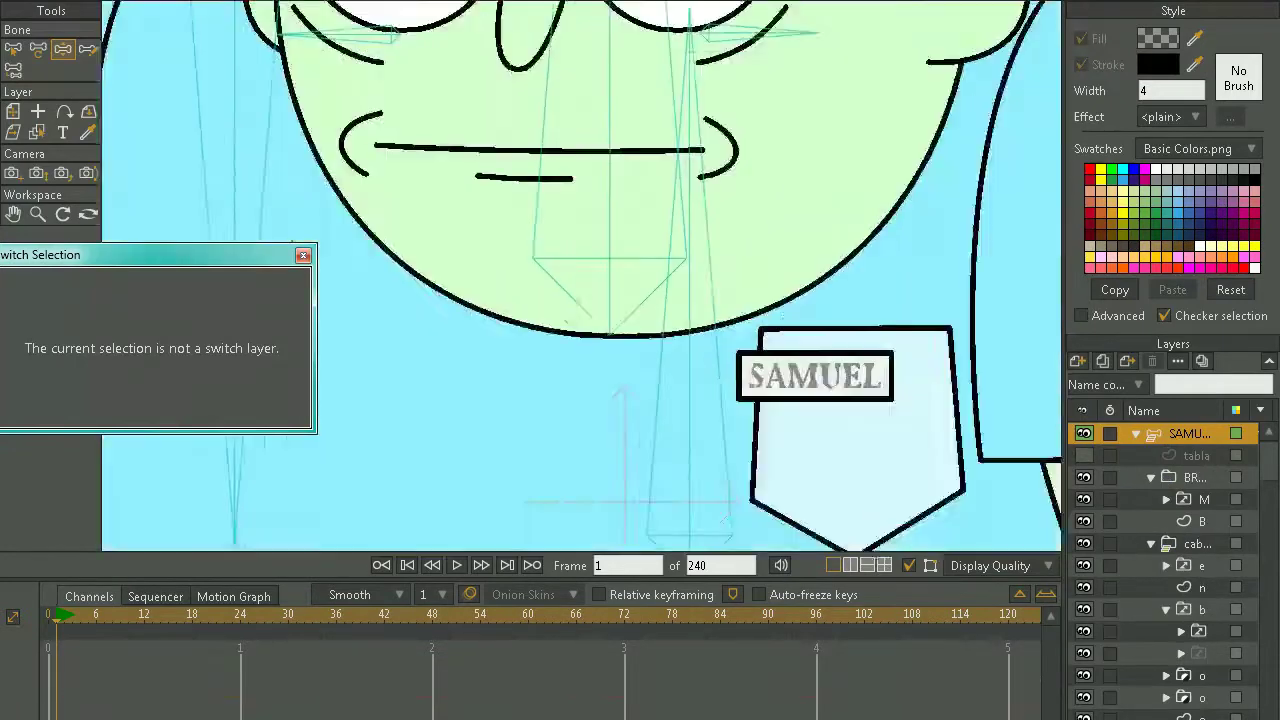
{"action": "left_click", "coordinate": [1202, 609]}
{"action": "left_click", "coordinate": [1200, 631]}
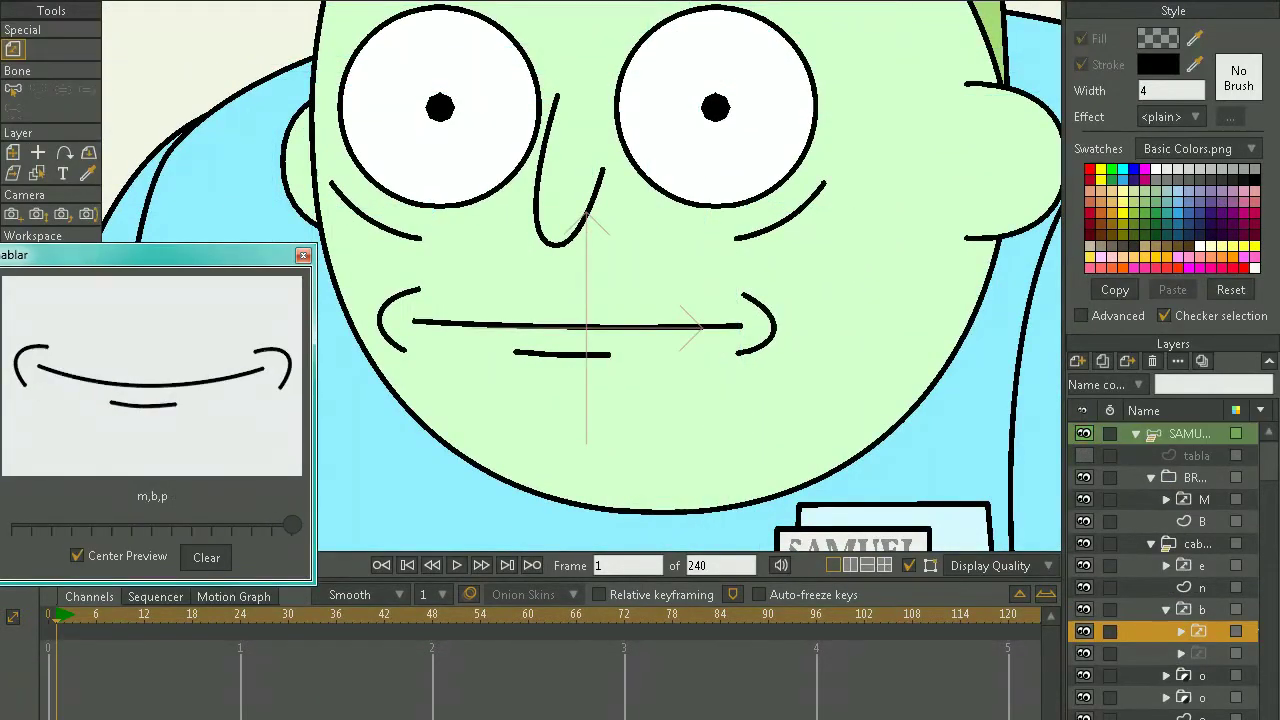
{"action": "key", "text": "Left"}
{"action": "key", "text": "Left"}
{"action": "key", "text": "Left"}
{"action": "key", "text": "Left"}
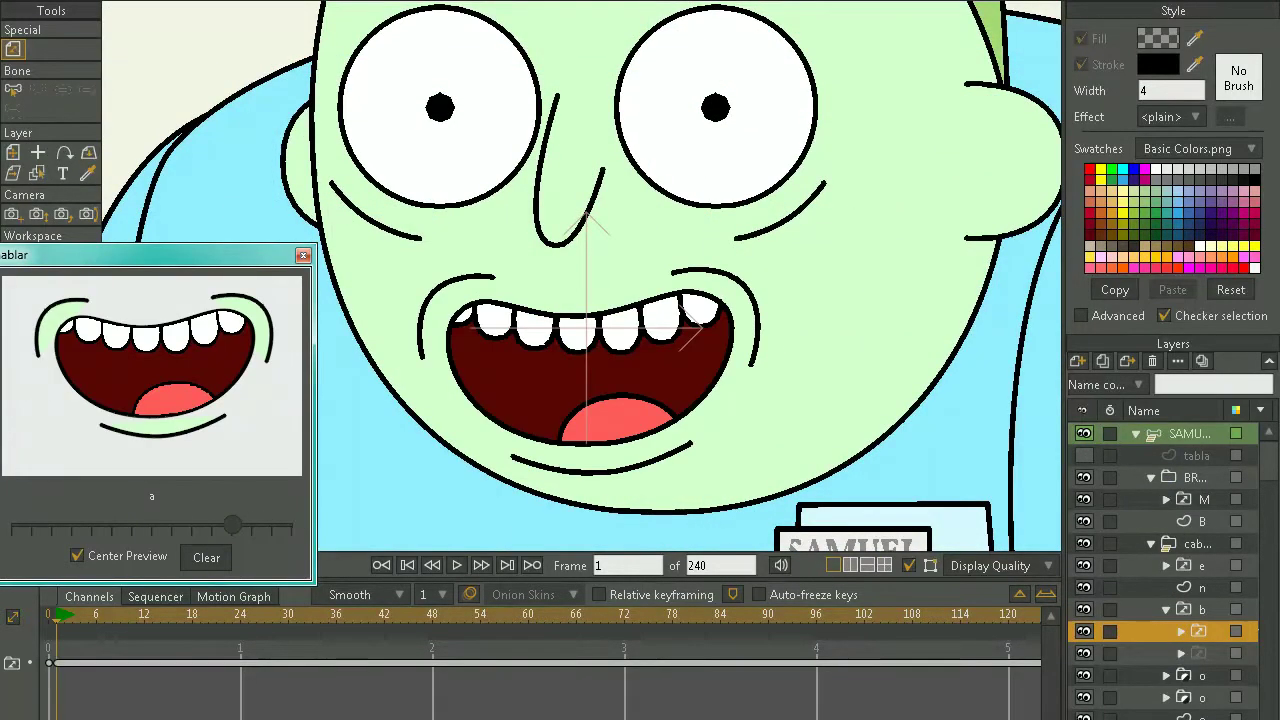
{"action": "key", "text": "Left"}
{"action": "key", "text": "Left"}
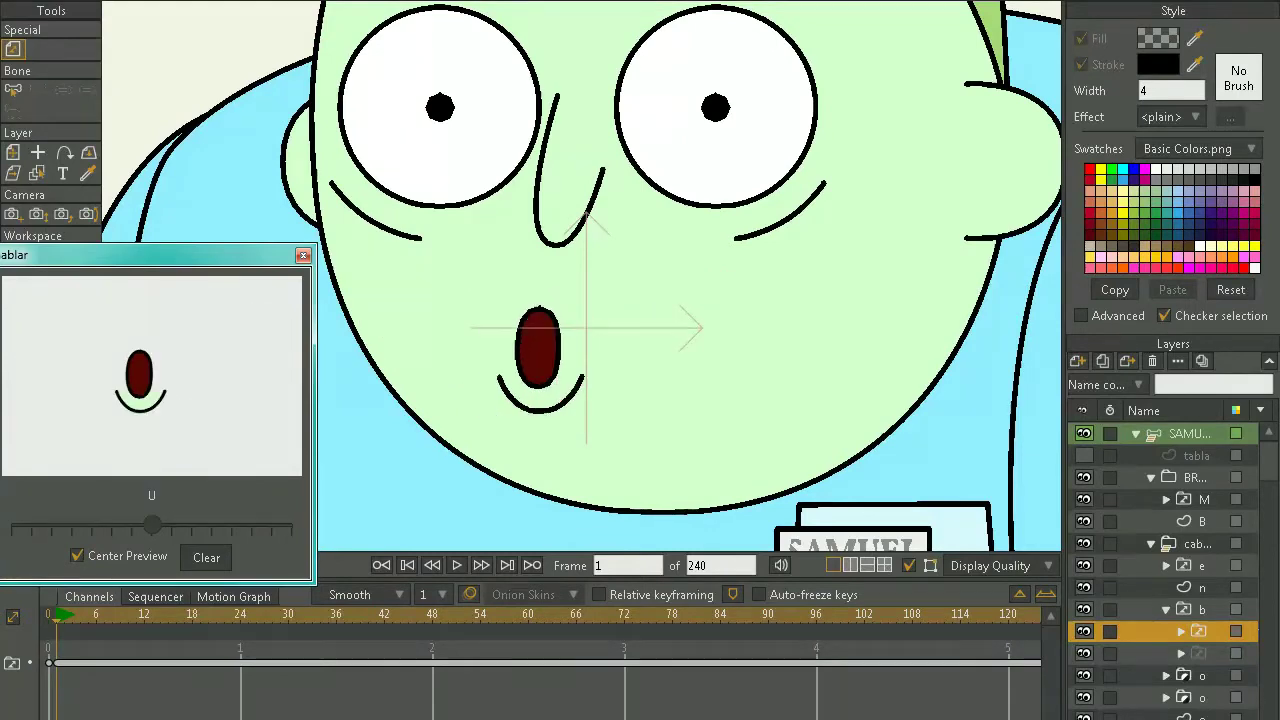
{"action": "key", "text": "Left"}
{"action": "key", "text": "ctrl+r"}
{"action": "left_click", "coordinate": [1190, 433]}
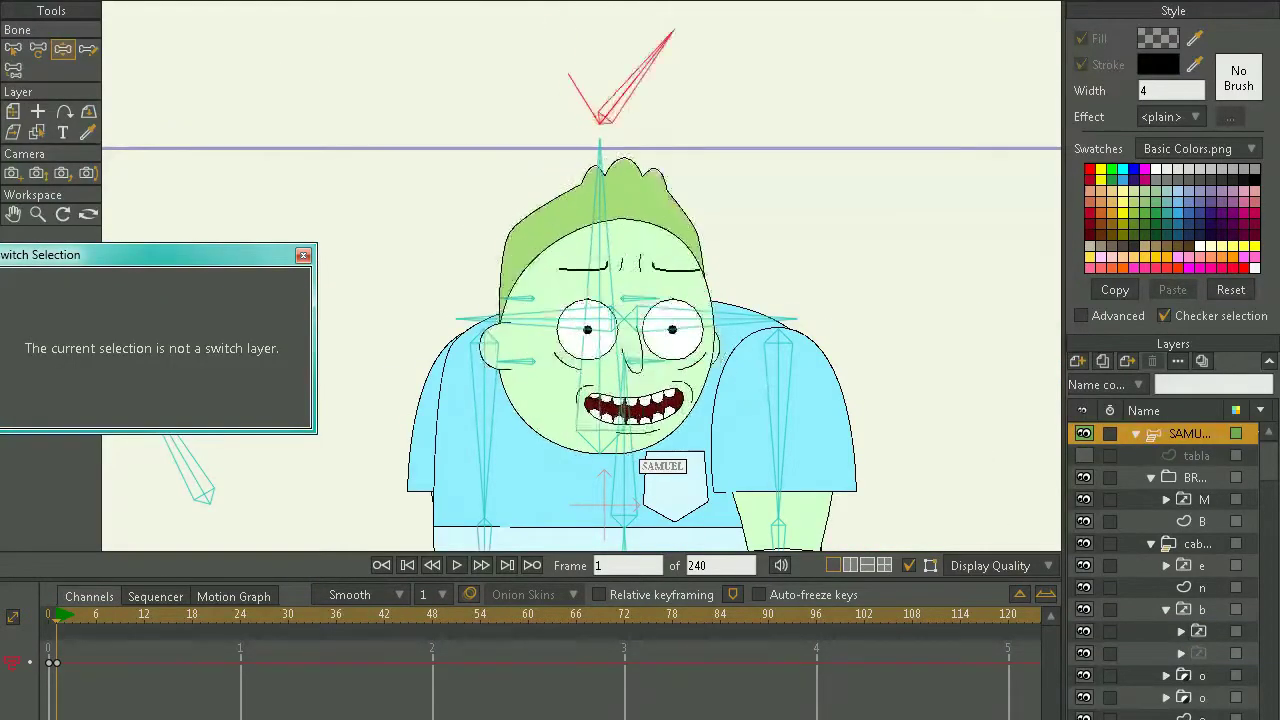
Preview the talking mouth from shape U to shape L and test it with the head turned using the bone above the head
{"action": "left_click", "coordinate": [1198, 631]}
{"action": "key", "text": "Left"}
{"action": "key", "text": "Left"}
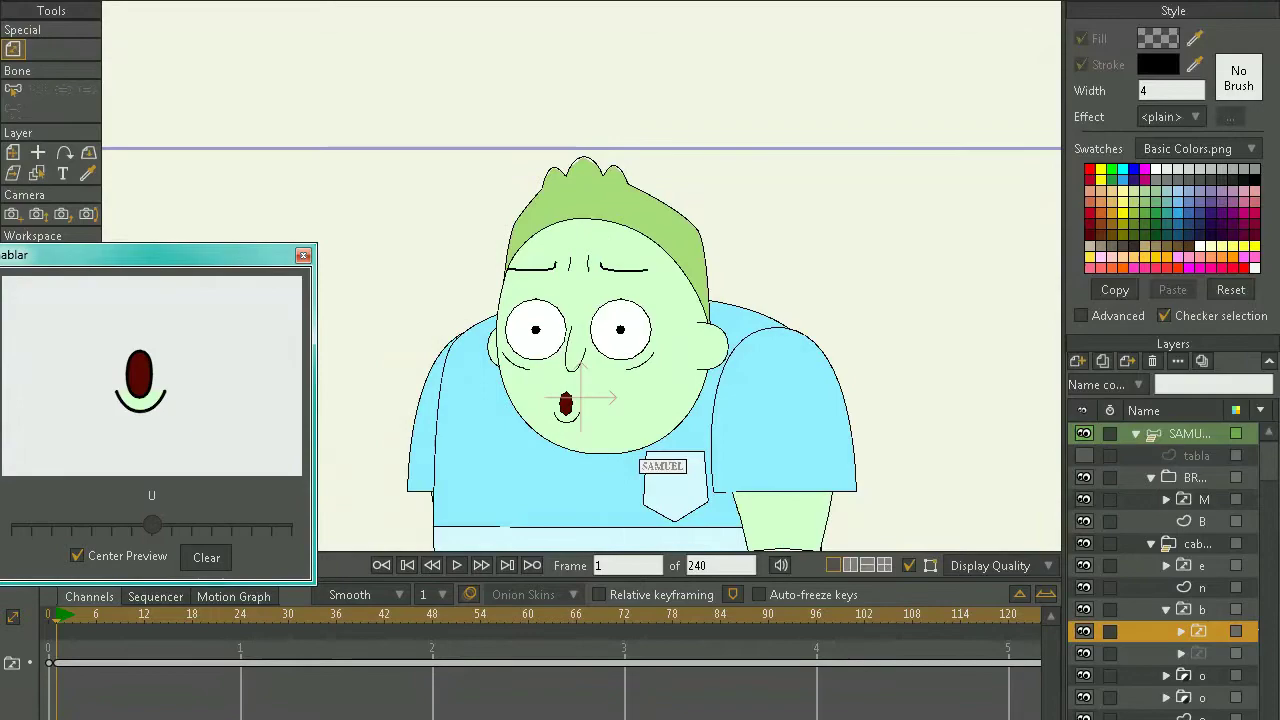
{"action": "key", "text": "Left"}
{"action": "scroll", "coordinate": [580, 300], "scroll_direction": "up", "scroll_amount": 2}
{"action": "key", "text": "ctrl+r"}
{"action": "left_click", "coordinate": [1190, 433]}
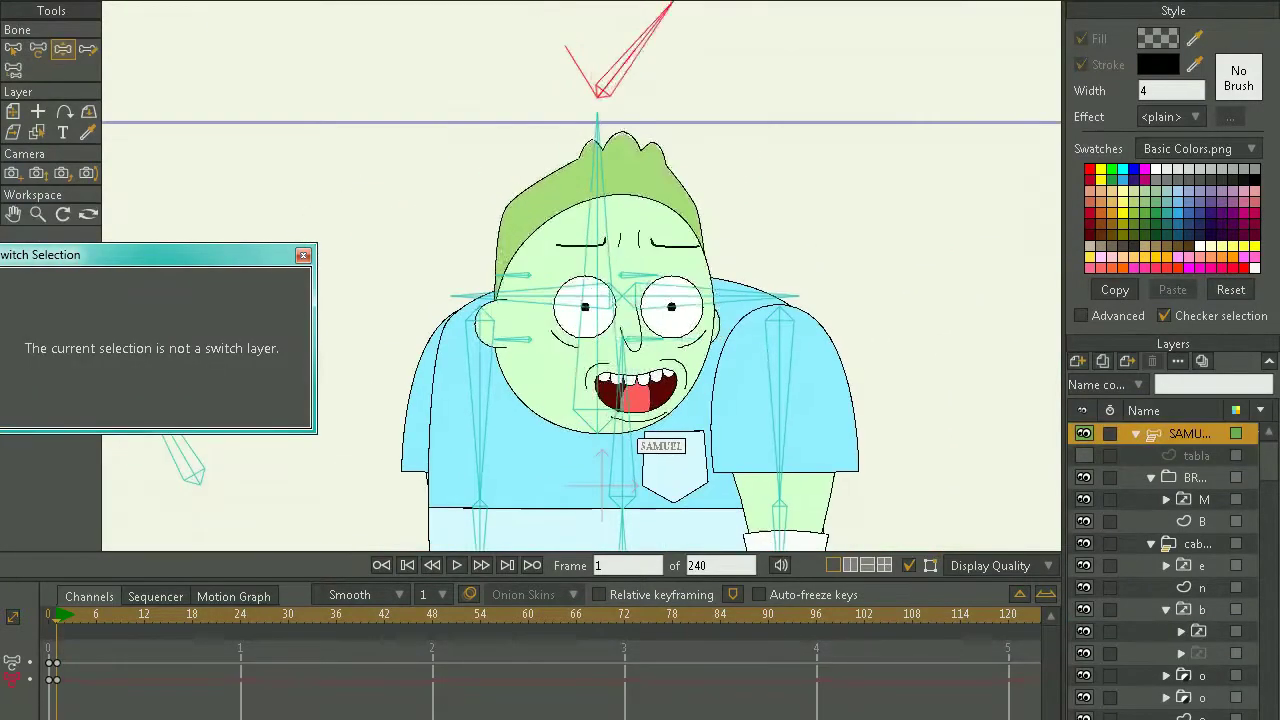
Preview more talking mouth shapes, going from L to a Q and back up to m,b,p
{"action": "left_click", "coordinate": [1198, 631]}
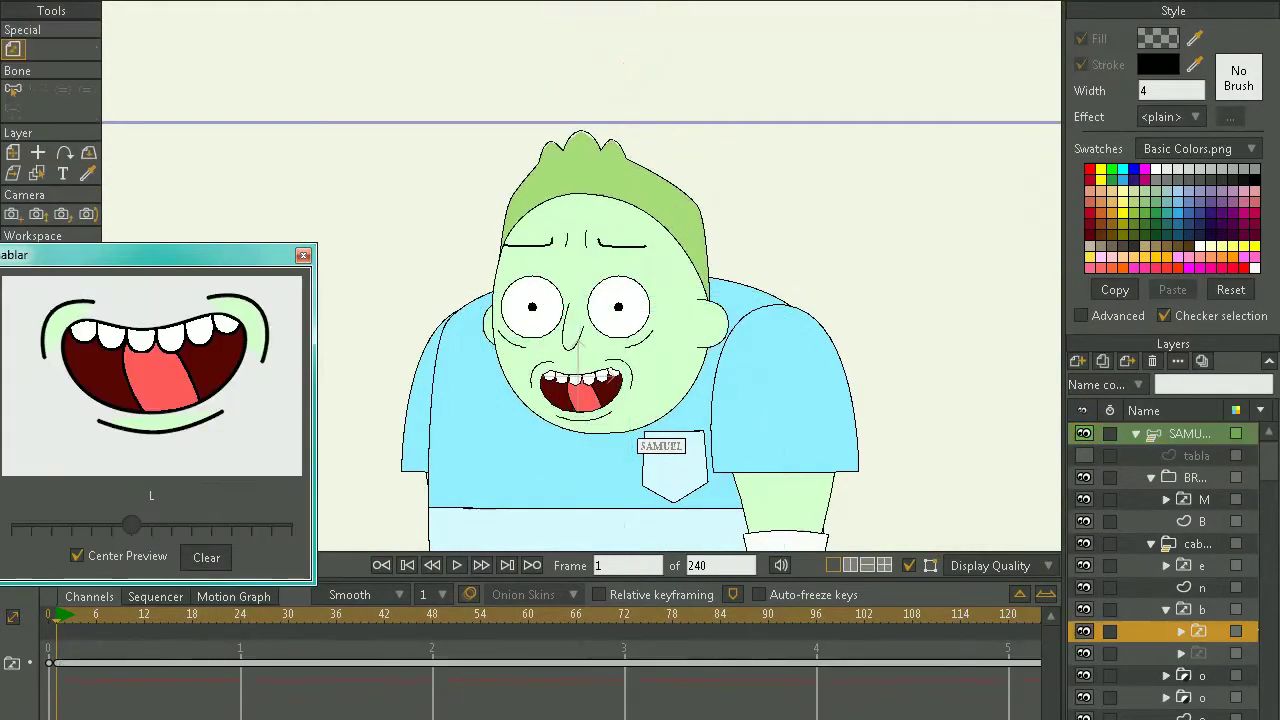
{"action": "key", "text": "Left"}
{"action": "scroll", "coordinate": [580, 300], "scroll_direction": "up", "scroll_amount": 2}
{"action": "key", "text": "Left"}
{"action": "scroll", "coordinate": [580, 300], "scroll_direction": "down", "scroll_amount": 1}
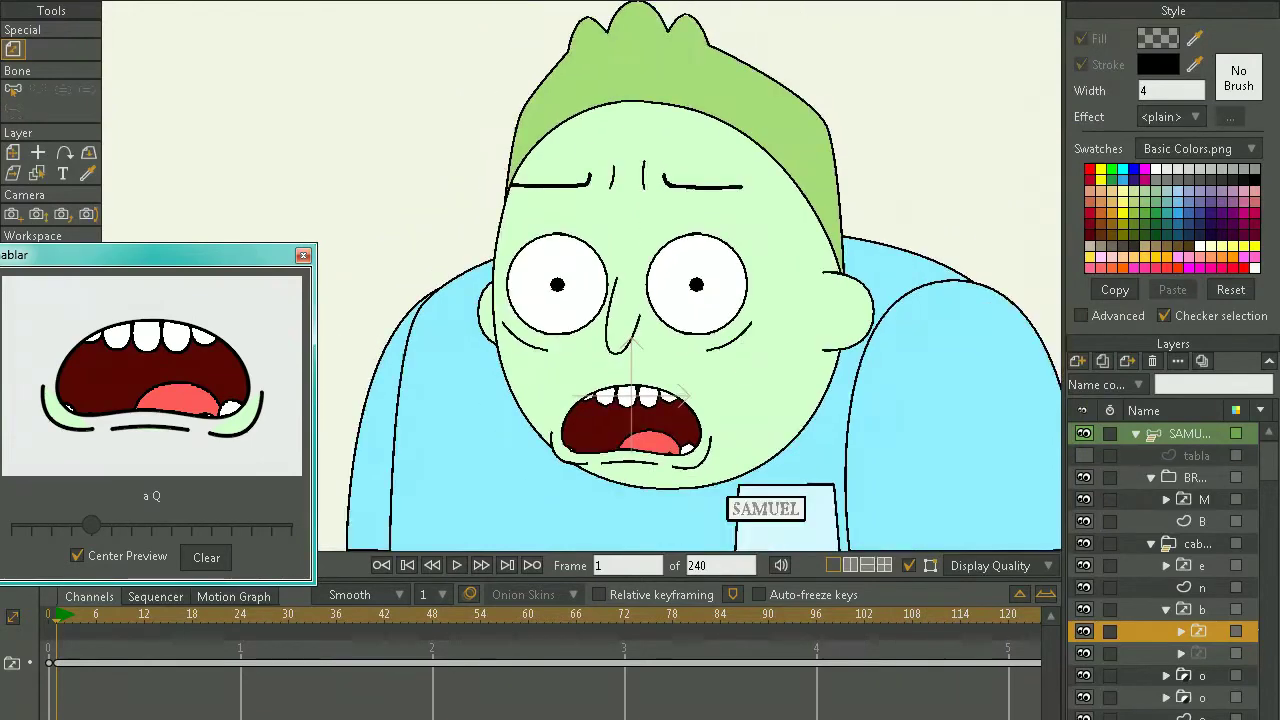
{"action": "scroll", "coordinate": [580, 300], "scroll_direction": "up", "scroll_amount": 1}
{"action": "key", "text": "Right"}
{"action": "key", "text": "Right"}
{"action": "key", "text": "Right"}
{"action": "key", "text": "Right"}
{"action": "key", "text": "Right"}
{"action": "key", "text": "Right"}
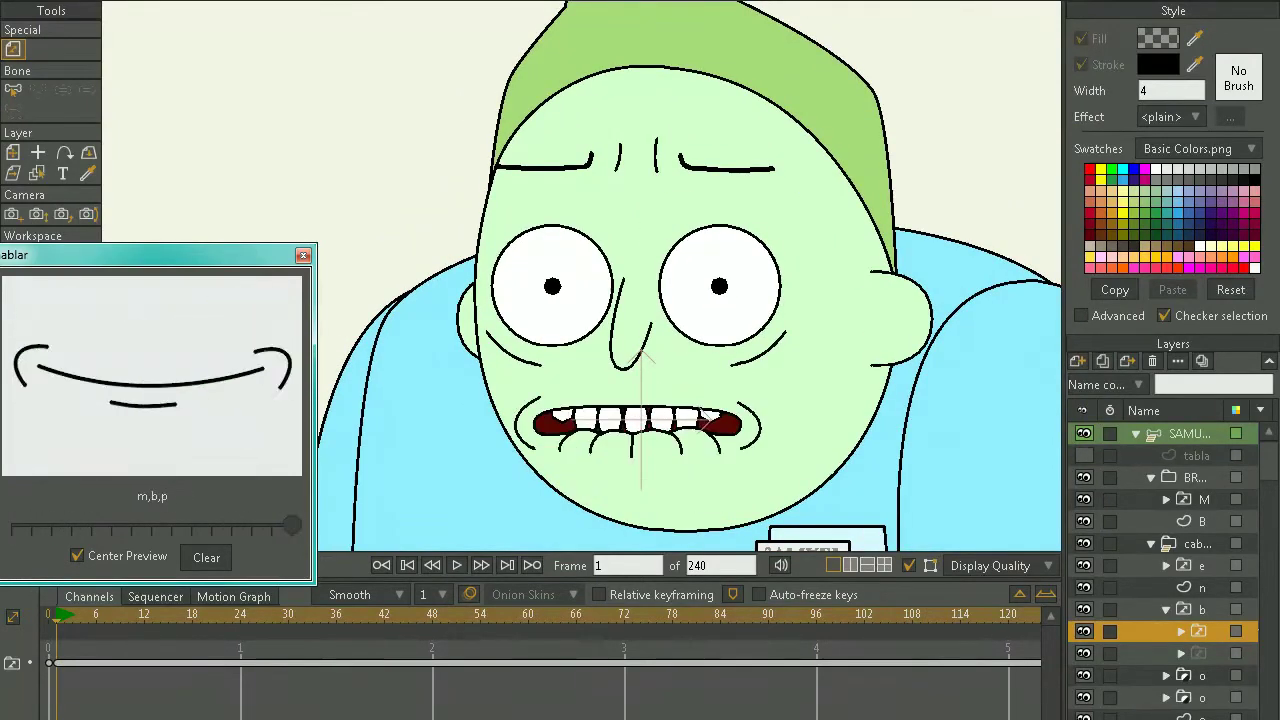
{"action": "key", "text": "Left"}
Change the mouth to the expre switch layer and cycle its expressions to the wide-open shape 0
{"action": "left_click", "coordinate": [1198, 653]}
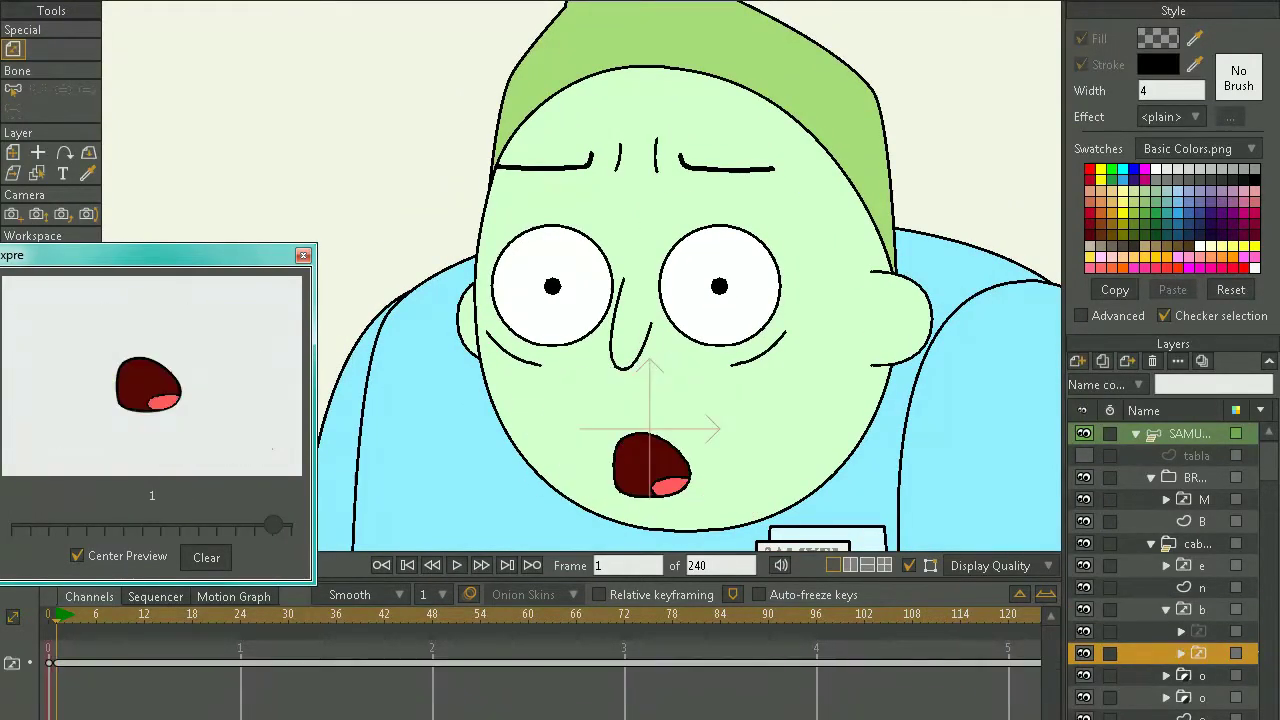
{"action": "key", "text": "Left"}
{"action": "key", "text": "Left"}
{"action": "key", "text": "Left"}
{"action": "key", "text": "Left"}
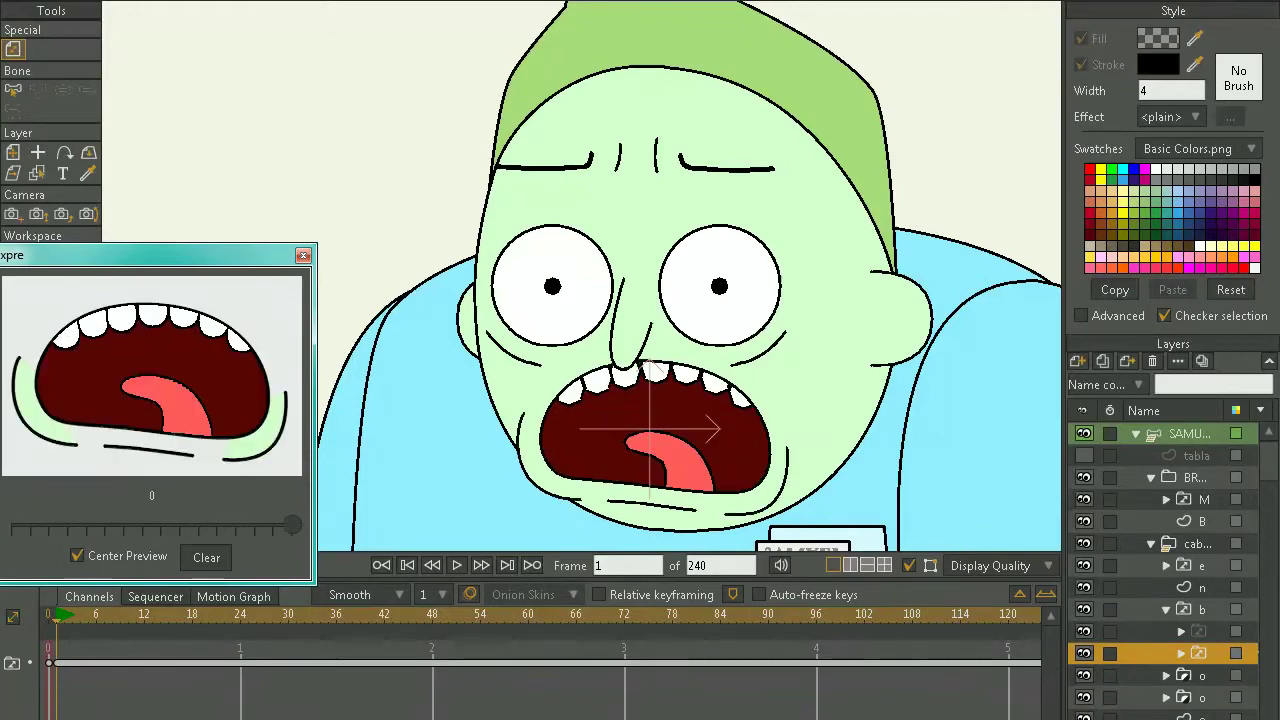
{"action": "key", "text": "ctrl+r"}
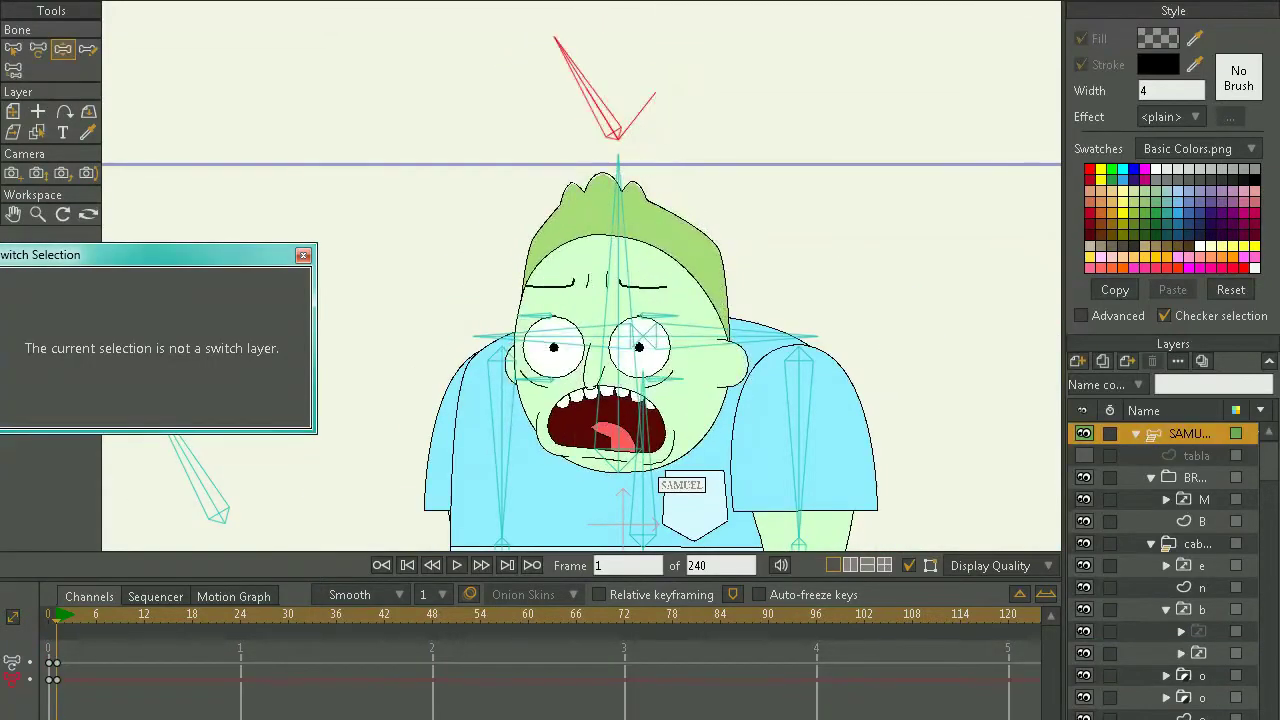
Preview the remaining expression mouths in the expre layer, including the toothy shape 7
{"action": "key", "text": "Left"}
{"action": "key", "text": "Left"}
{"action": "key", "text": "Left"}
{"action": "key", "text": "Left"}
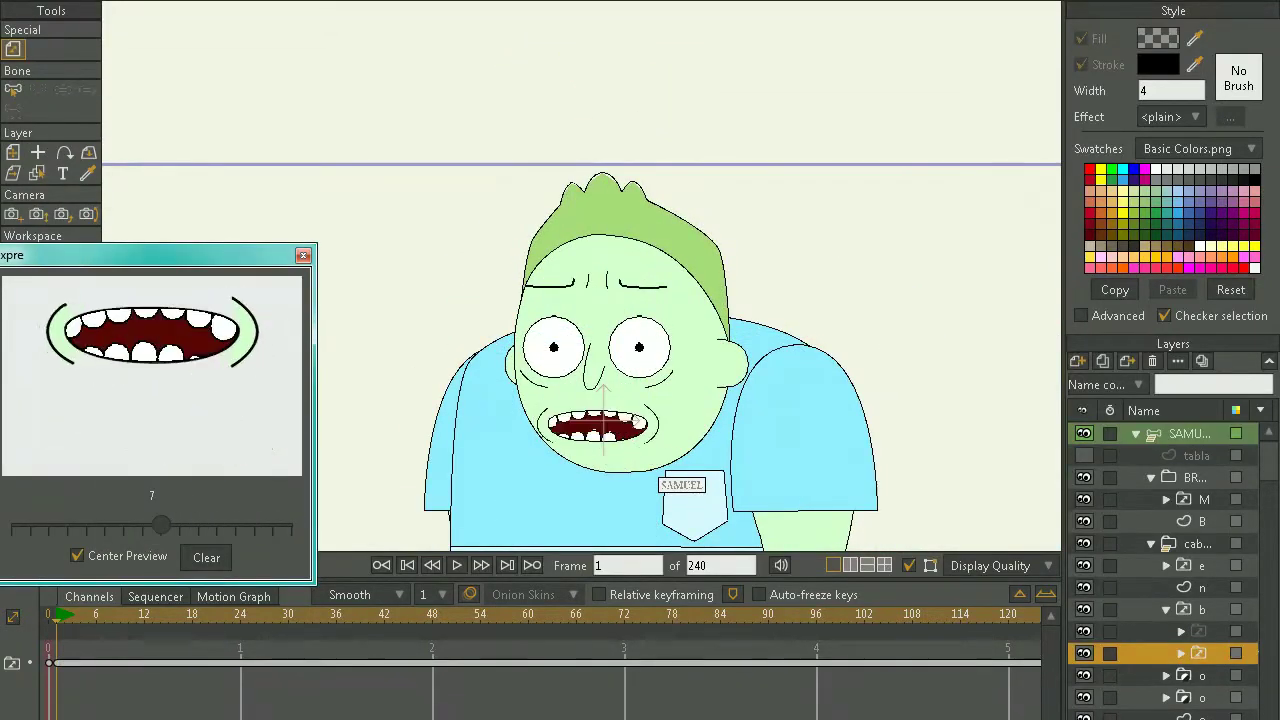
{"action": "key", "text": "Left"}
{"action": "key", "text": "Left"}
{"action": "key", "text": "Left"}
{"action": "key", "text": "Left"}
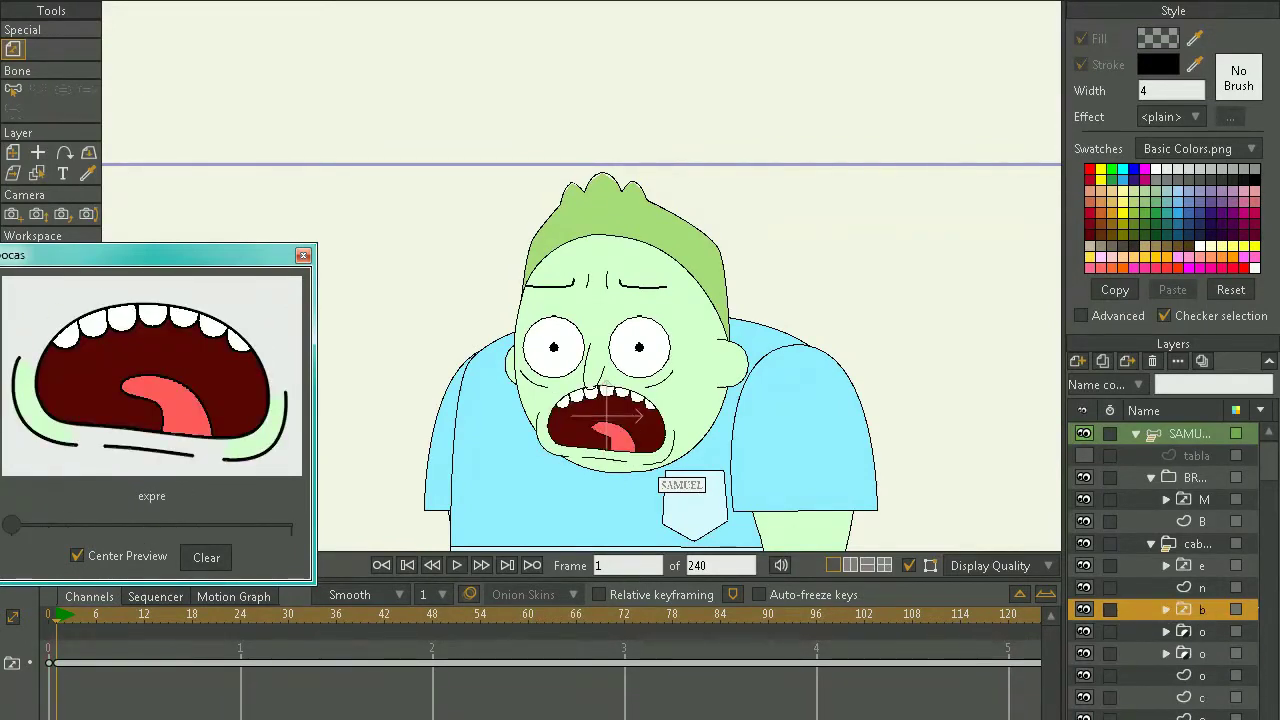
Collapse the head group in the layer list and select the character's bone layer
{"action": "key", "text": "Left"}
{"action": "left_click", "coordinate": [1151, 543]}
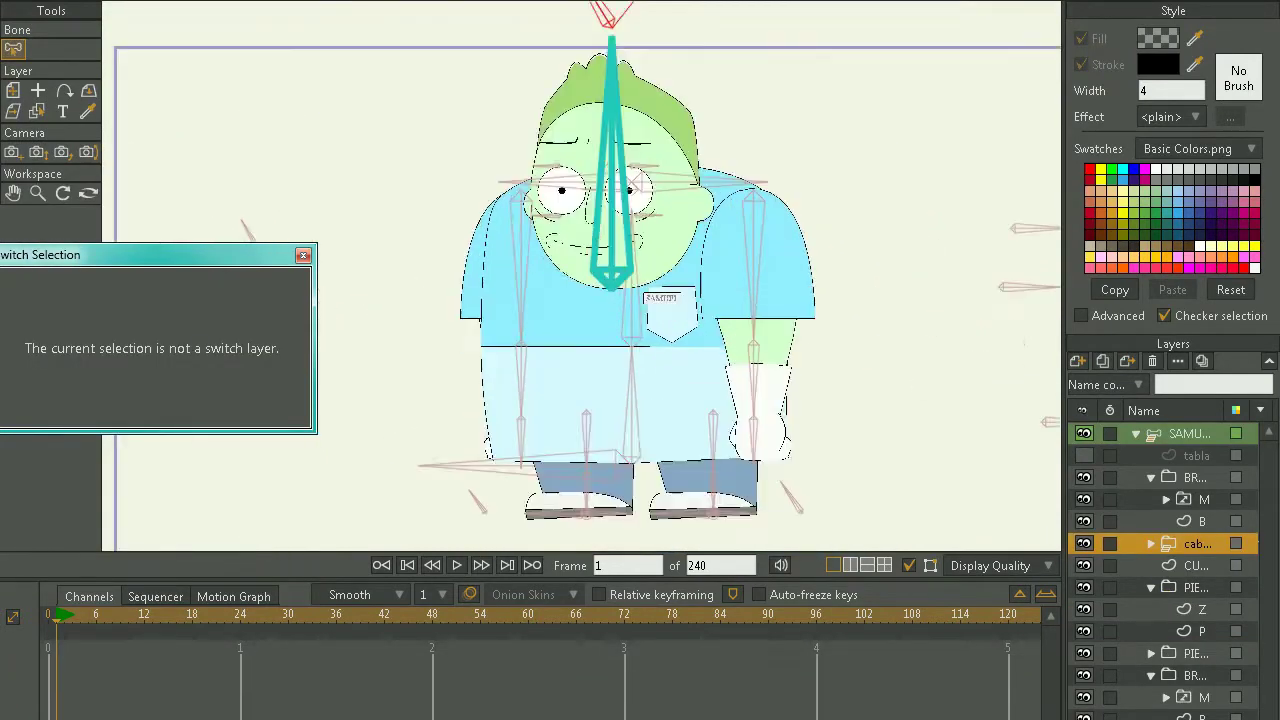
{"action": "left_click", "coordinate": [1190, 433]}
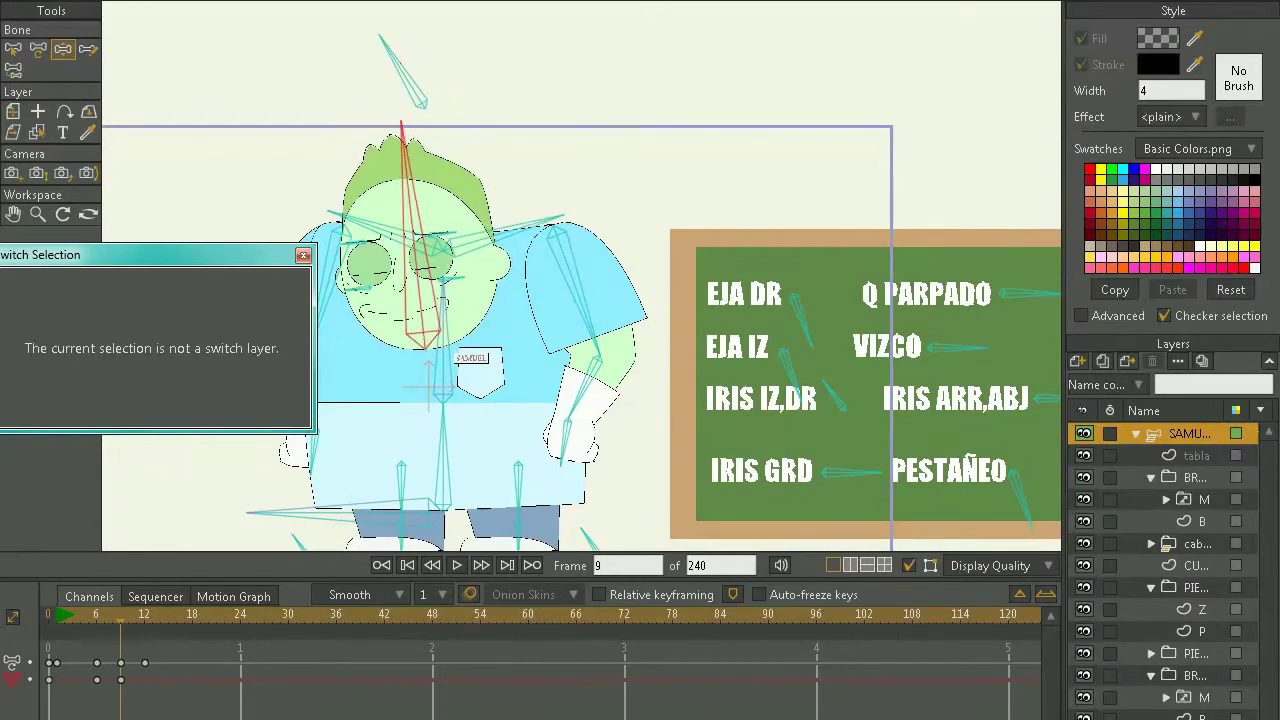
Scrub back and forth through the keyed frames up to frame 12 to review the head turn and blink
{"action": "key", "text": "Right"}
{"action": "key", "text": "Left"}
{"action": "key", "text": "Left"}
{"action": "key", "text": "Left"}
{"action": "key", "text": "Left"}
{"action": "key", "text": "Left"}
{"action": "key", "text": "Left"}
{"action": "key", "text": "Left"}
{"action": "key", "text": "Left"}
{"action": "key", "text": "Left"}
{"action": "key", "text": "Left"}
{"action": "key", "text": "Left"}
{"action": "key", "text": "Left"}
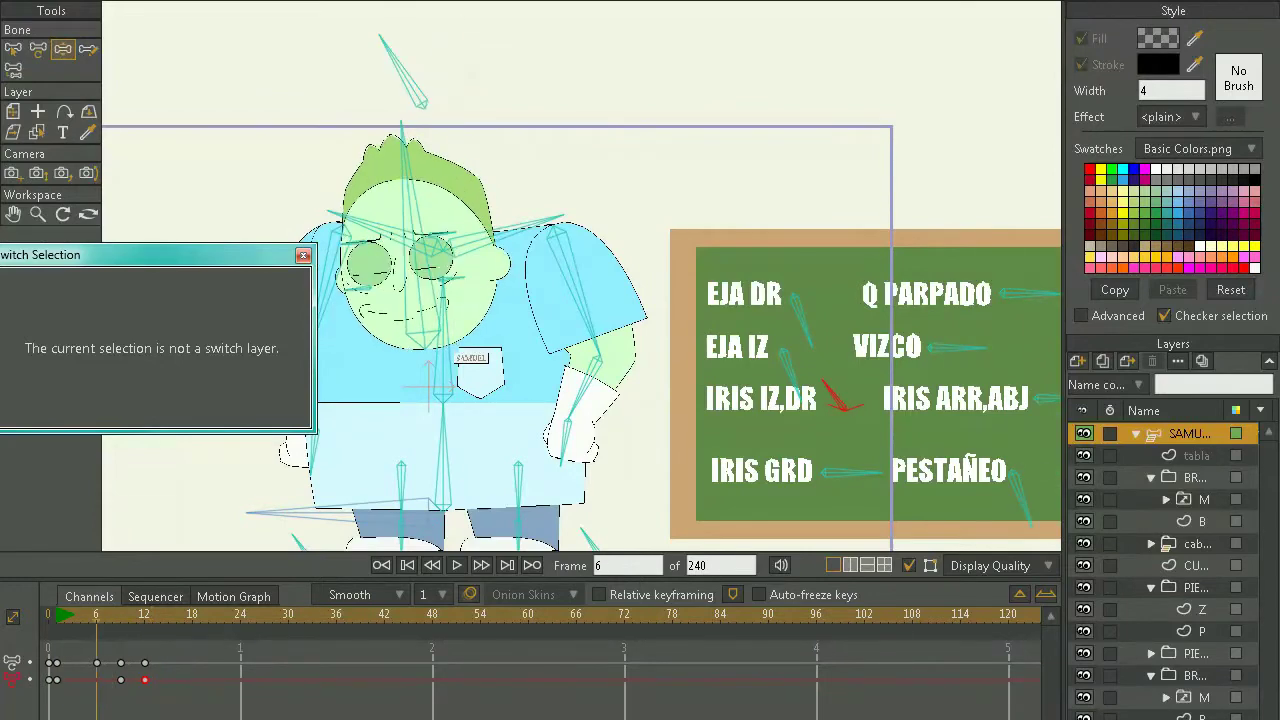
Tilt the upper torso bone slightly at frame 6 and scrub the surrounding frames to check the movement
{"action": "left_click_drag", "start_coordinate": [423, 387], "coordinate": [433, 389]}
{"action": "key", "text": "Right"}
{"action": "key", "text": "Right"}
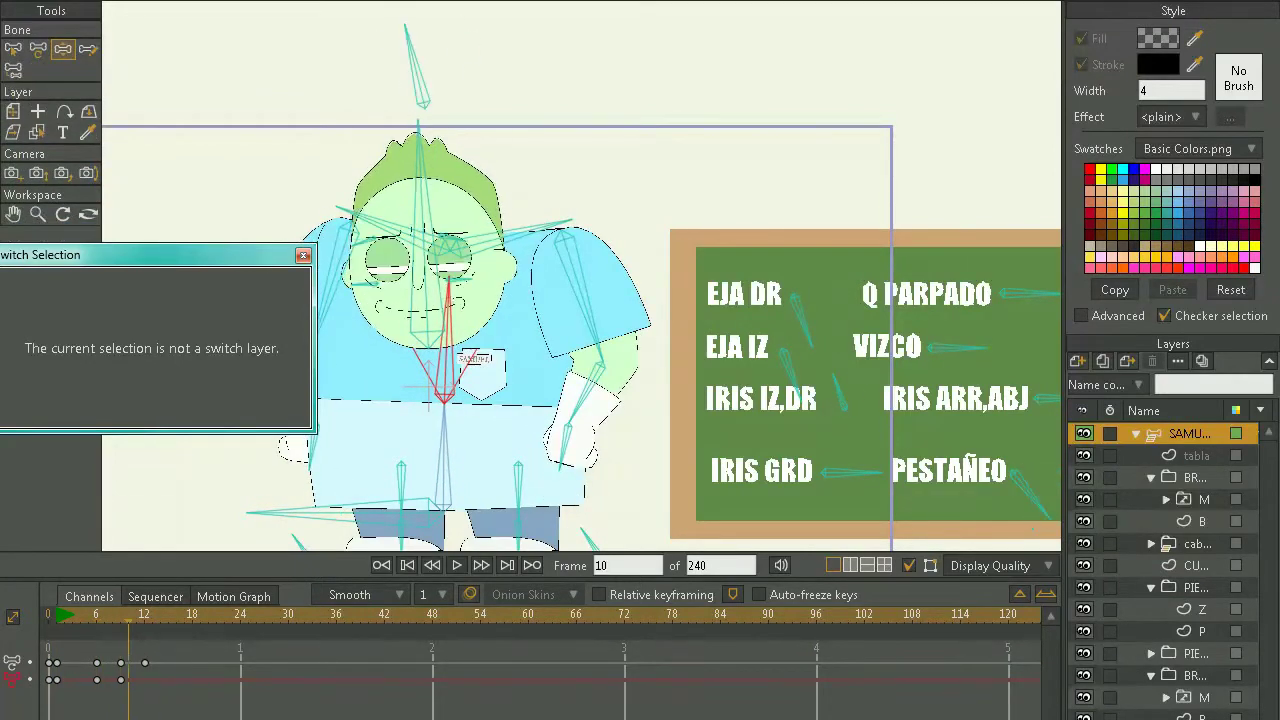
{"action": "key", "text": "Left"}
{"action": "key", "text": "Left"}
{"action": "key", "text": "Left"}
{"action": "key", "text": "Left"}
{"action": "key", "text": "Left"}
{"action": "key", "text": "Left"}
{"action": "key", "text": "Left"}
{"action": "key", "text": "Left"}
{"action": "key", "text": "Left"}
{"action": "key", "text": "Left"}
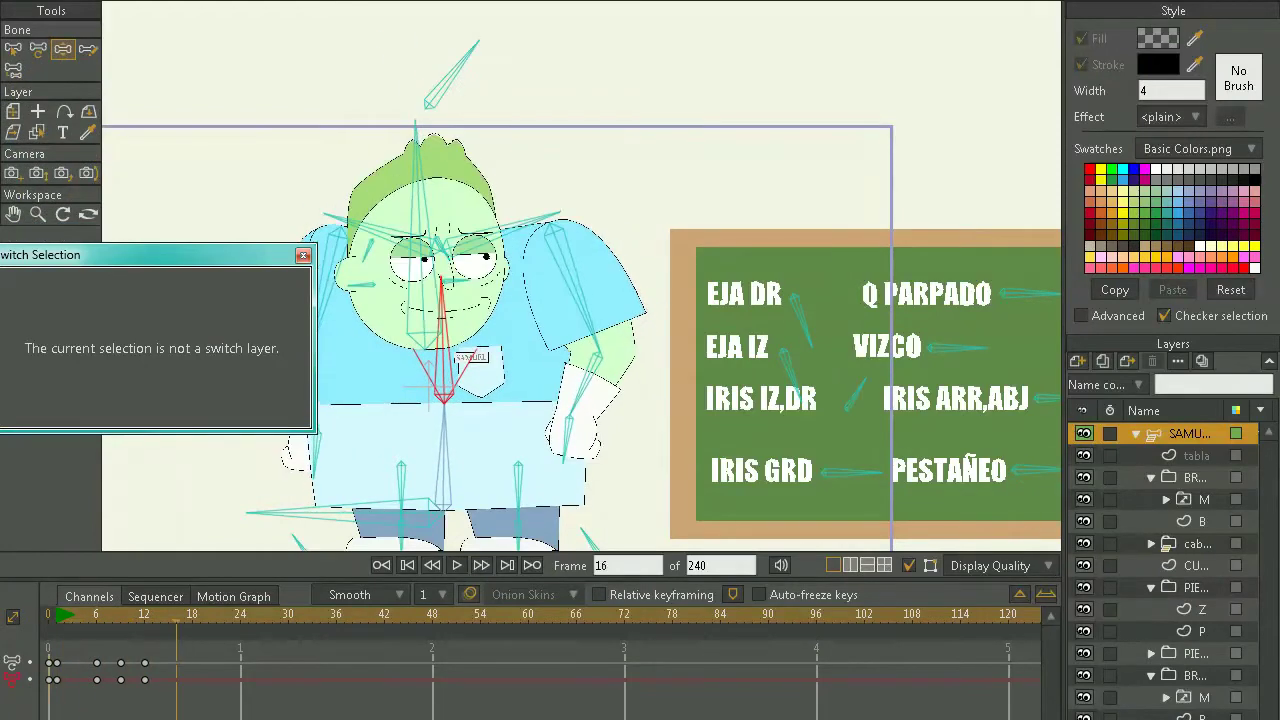
Adjust the arm and shoulder bones at frames 6 and 9 so the arms swing outward during the head turn
{"action": "key", "text": "Right"}
{"action": "key", "text": "Right"}
{"action": "key", "text": "Right"}
{"action": "key", "text": "Right"}
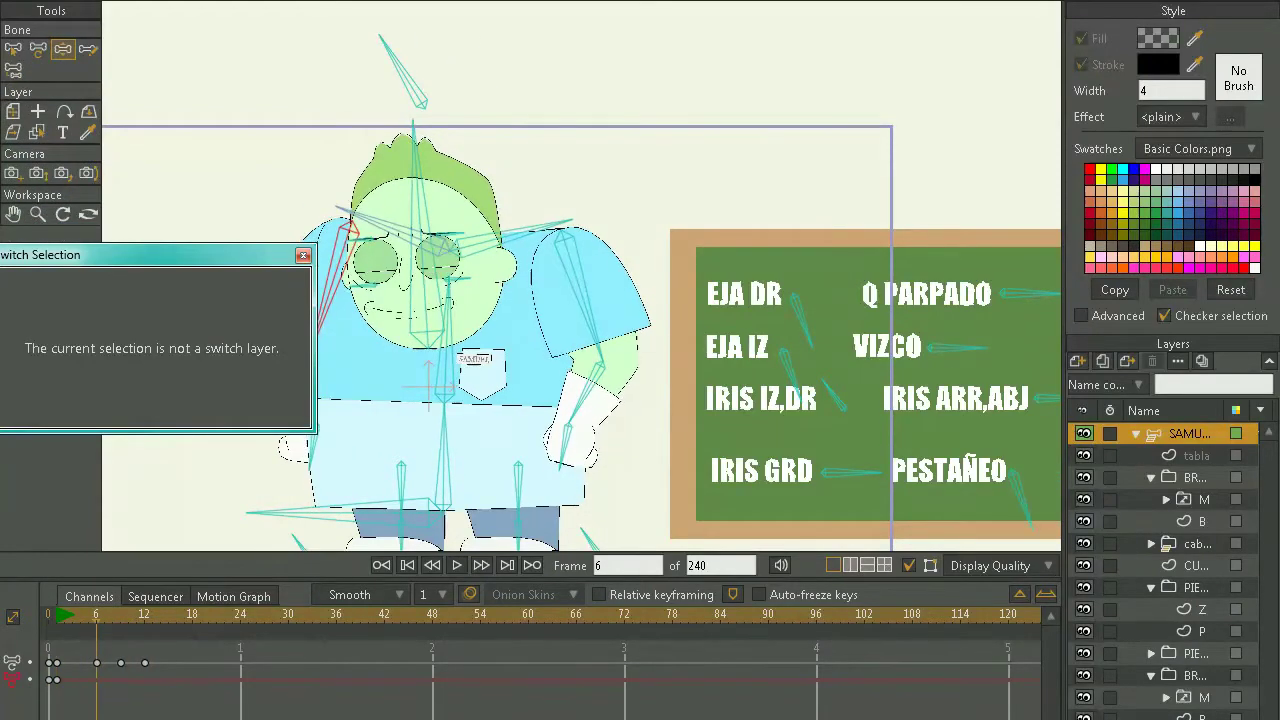
{"action": "key", "text": "Right"}
{"action": "key", "text": "Right"}
{"action": "key", "text": "Right"}
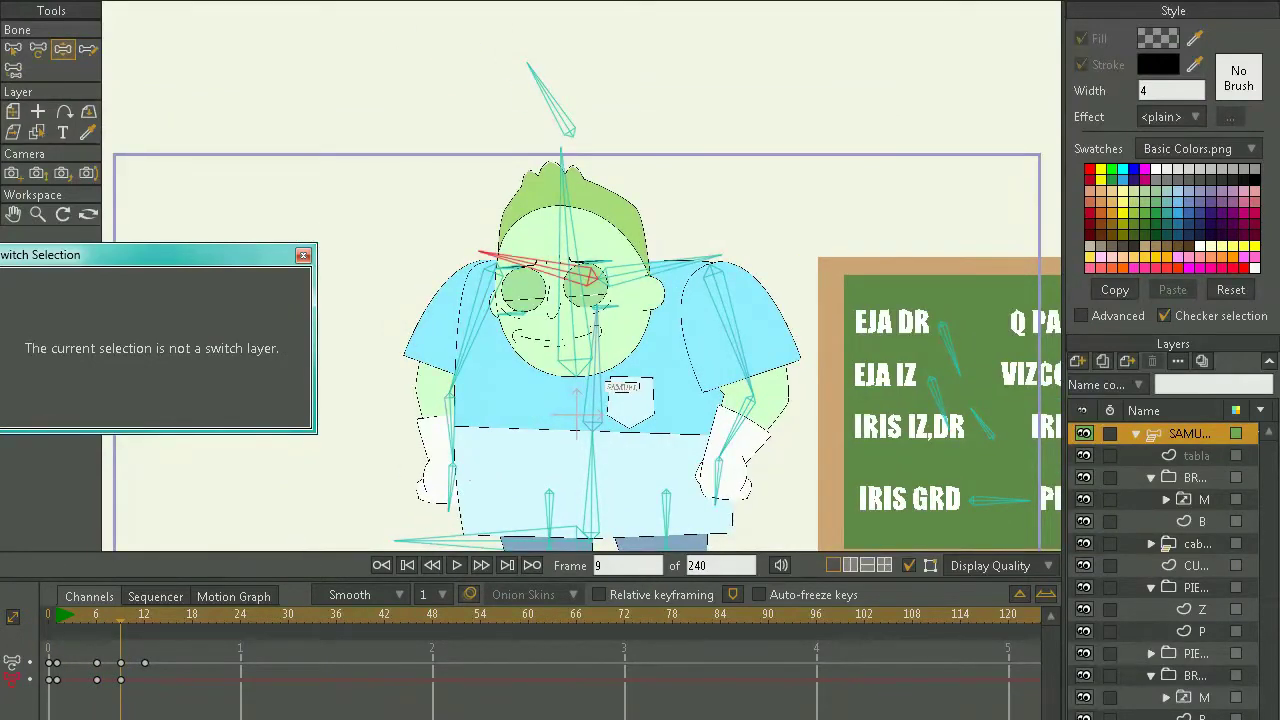
Raise the arm nearest the blackboard at frame 12 with the hand beside the shoulder, and scrub the preceding frames
{"action": "key", "text": "Right"}
{"action": "key", "text": "Right"}
{"action": "key", "text": "Right"}
{"action": "key", "text": "Left"}
{"action": "key", "text": "Left"}
{"action": "key", "text": "Left"}
{"action": "key", "text": "Left"}
{"action": "key", "text": "Left"}
{"action": "key", "text": "Left"}
{"action": "key", "text": "Left"}
{"action": "key", "text": "Left"}
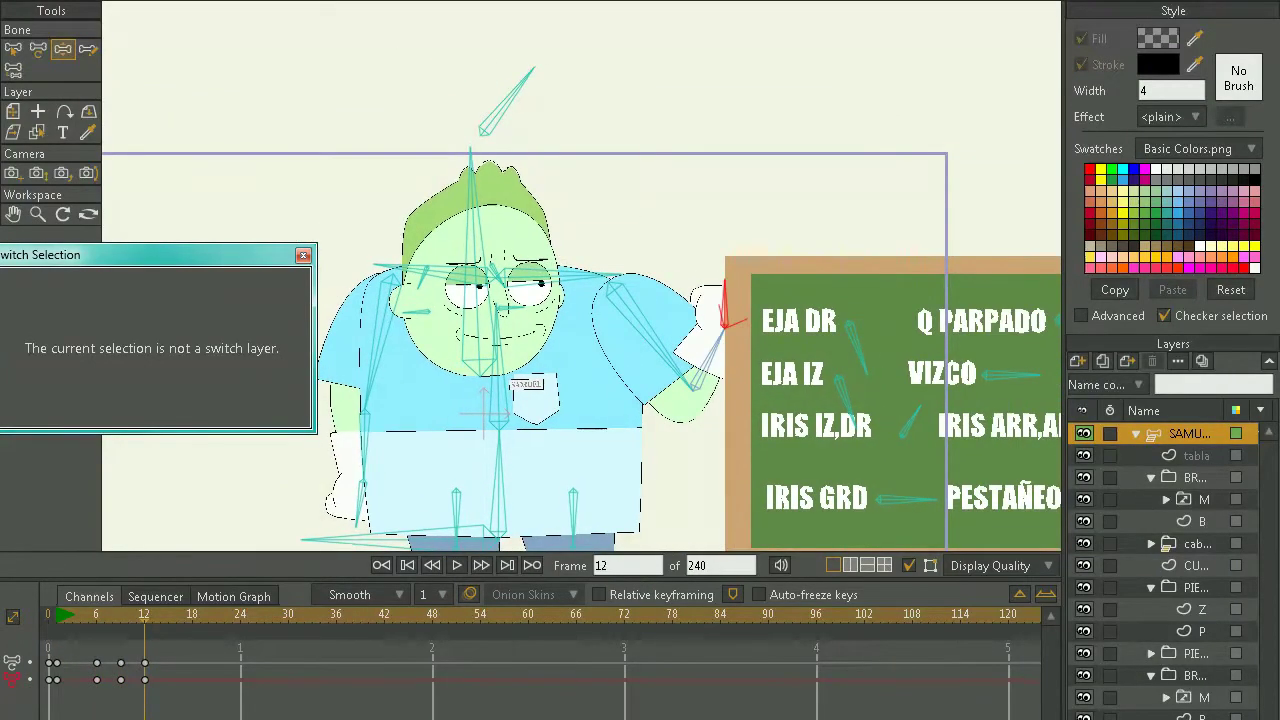
Hide the tabla layer and scrub to frame 10, where the raised arm's hand drawing should change
{"action": "key", "text": "Right"}
{"action": "key", "text": "Right"}
{"action": "key", "text": "Right"}
{"action": "key", "text": "Right"}
{"action": "key", "text": "Right"}
{"action": "key", "text": "Right"}
{"action": "key", "text": "Right"}
{"action": "key", "text": "Right"}
{"action": "key", "text": "Right"}
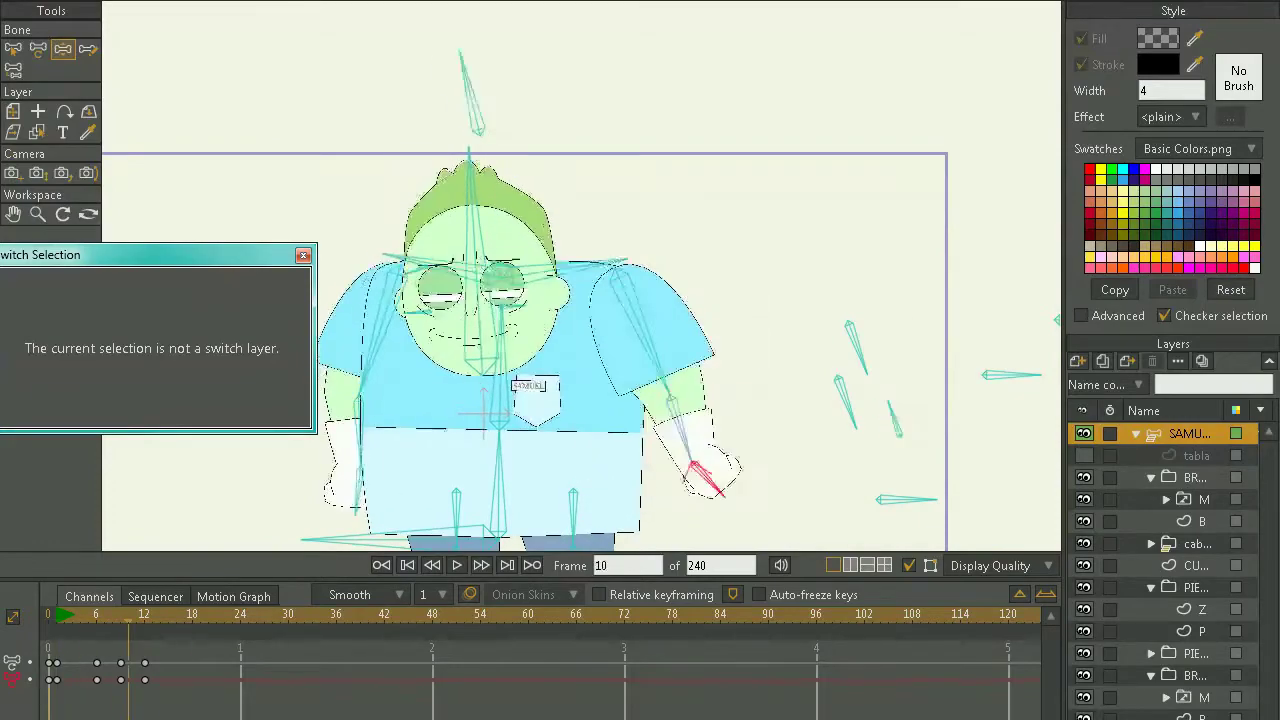
{"action": "key", "text": "Left"}
{"action": "key", "text": "Left"}
{"action": "key", "text": "Left"}
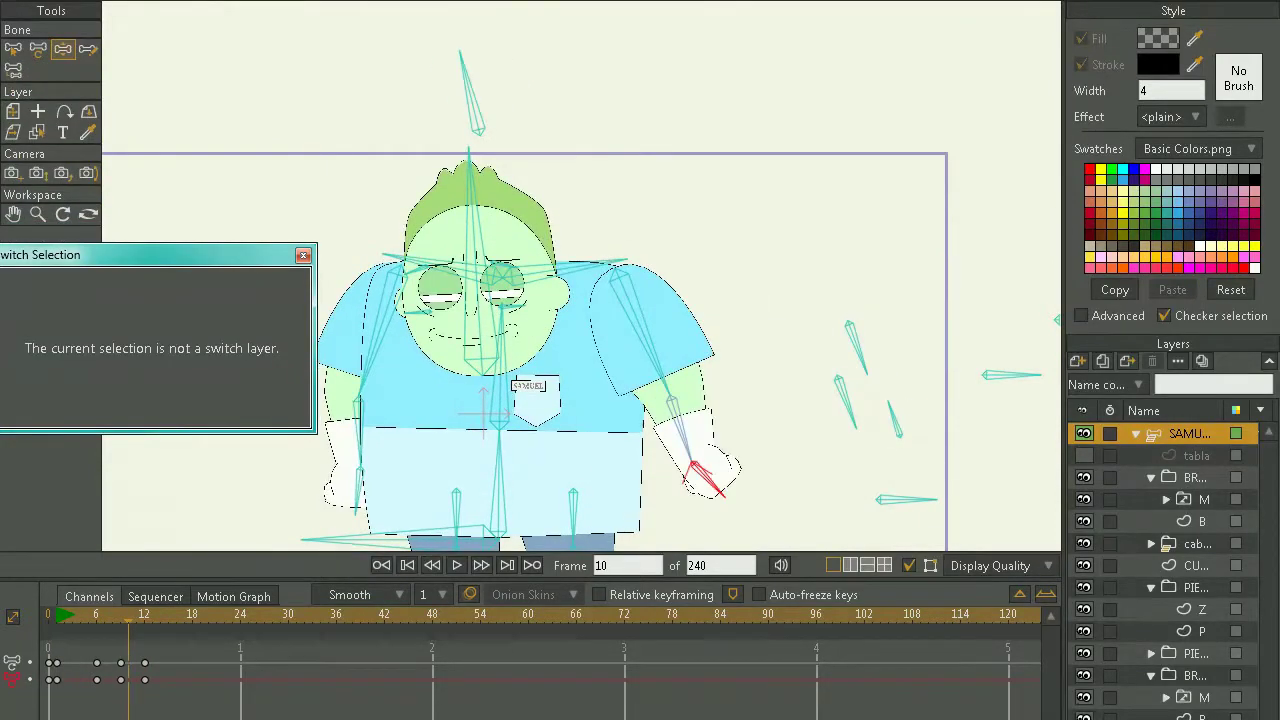
On the raised arm's MANOS layer, switch the hand to fist drawing 12 at frame 10 and scrub back to frame 4
{"action": "left_click", "coordinate": [1204, 499]}
{"action": "key", "text": "Left"}
{"action": "key", "text": "Left"}
{"action": "key", "text": "Left"}
{"action": "key", "text": "Left"}
{"action": "key", "text": "Left"}
{"action": "key", "text": "Left"}
{"action": "key", "text": "Left"}
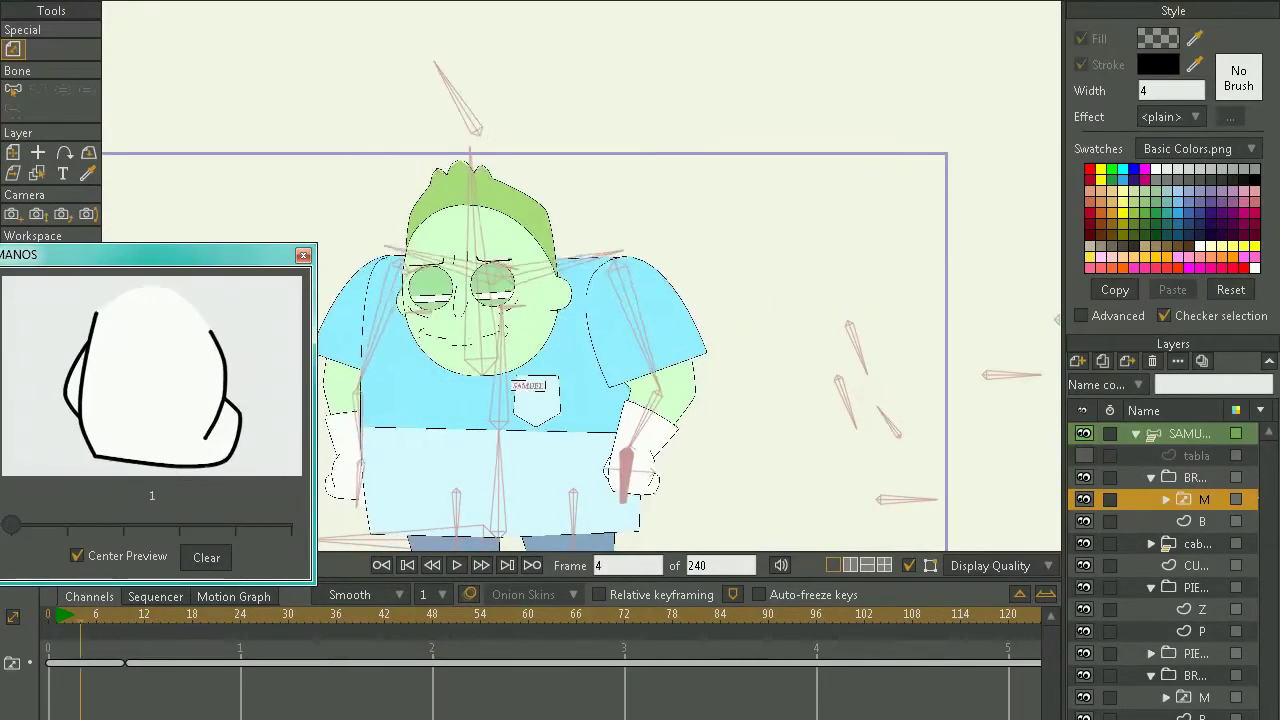
Play back the animation to review the head turn, arm raise and hand switch
{"action": "key", "text": "space"}
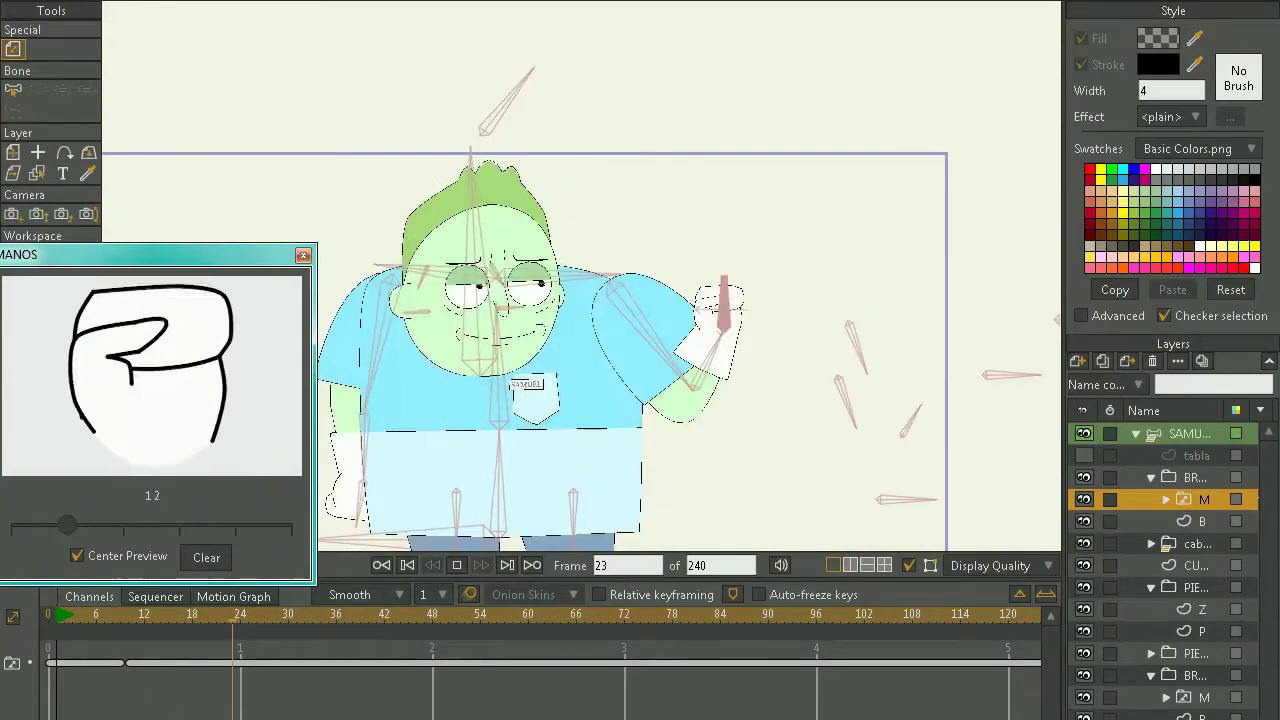
{"action": "key", "text": "space"}
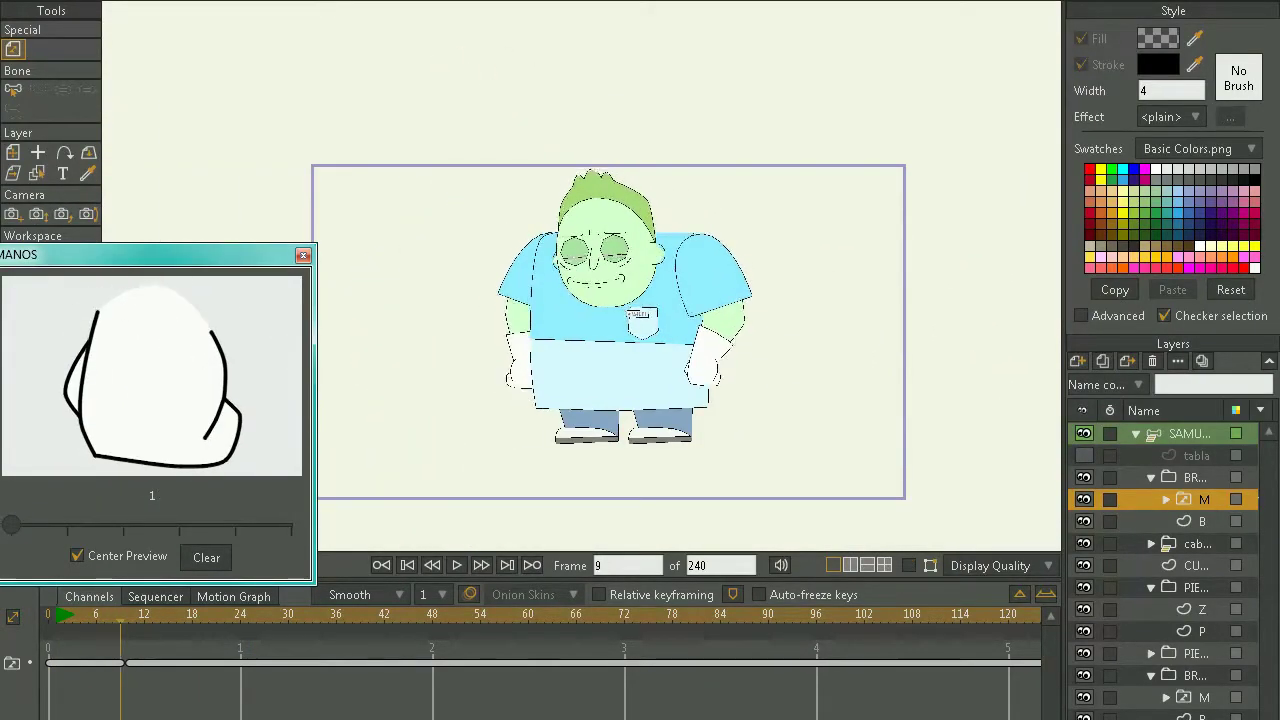
{"action": "key", "text": "space"}
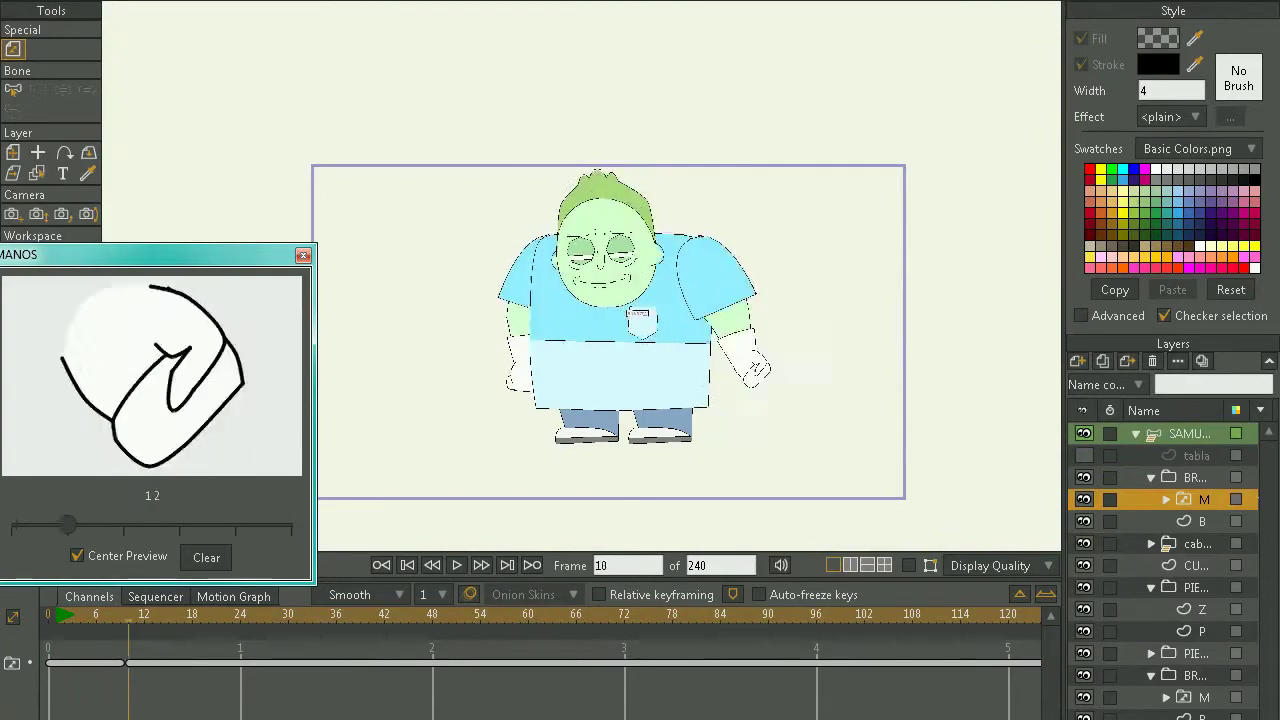